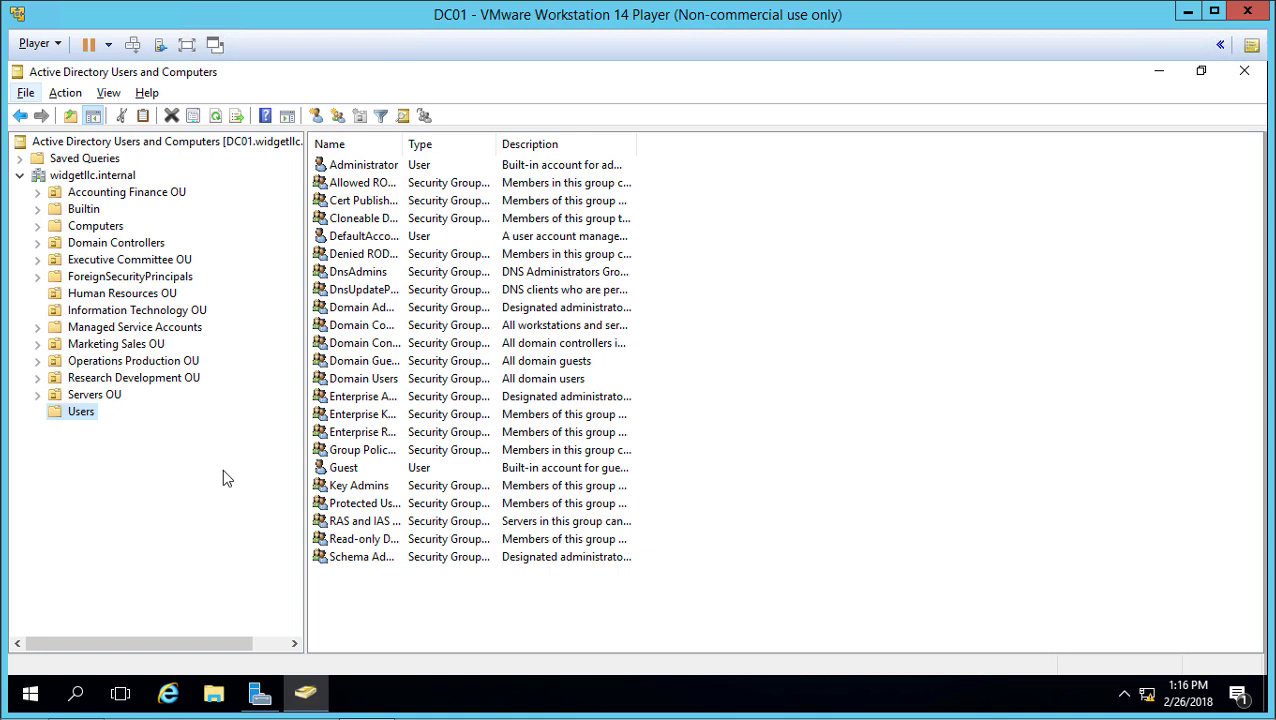
Step: Start a new User object in the Users folder via New > User
{"action": "left_click", "coordinate": [78, 418]}
{"action": "right_click", "coordinate": [78, 418]}
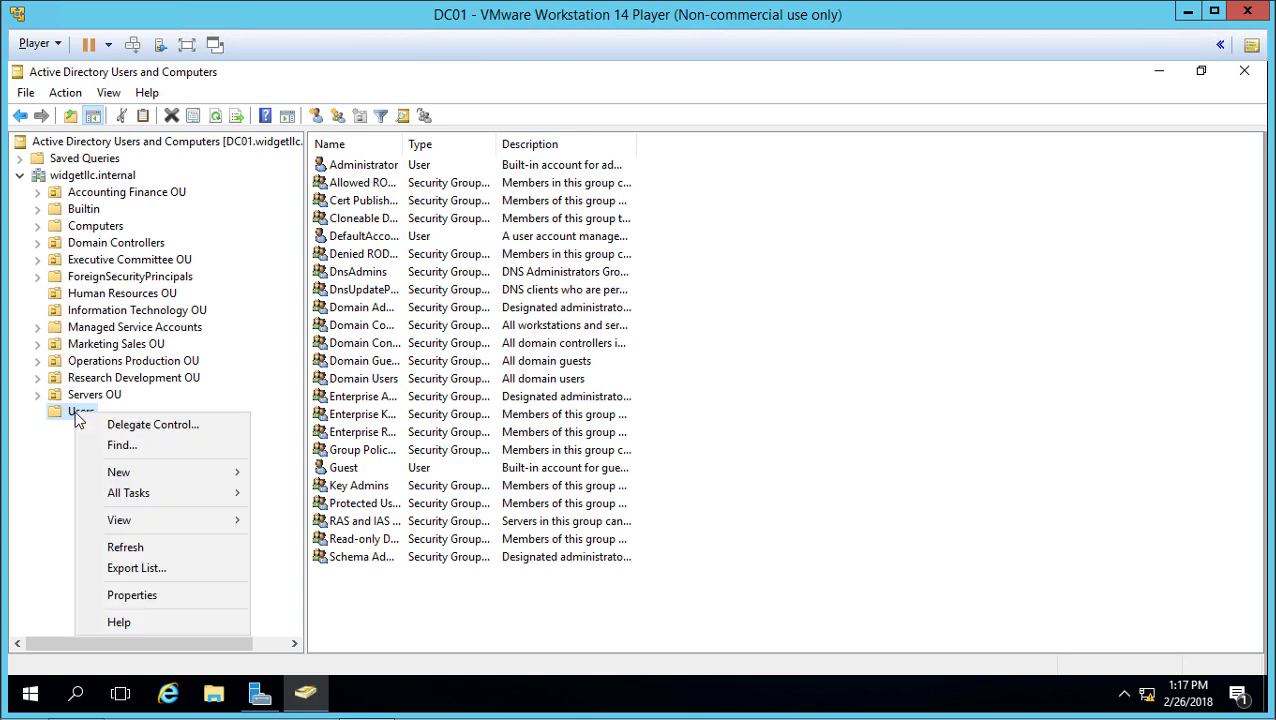
{"action": "left_click", "coordinate": [810, 447]}
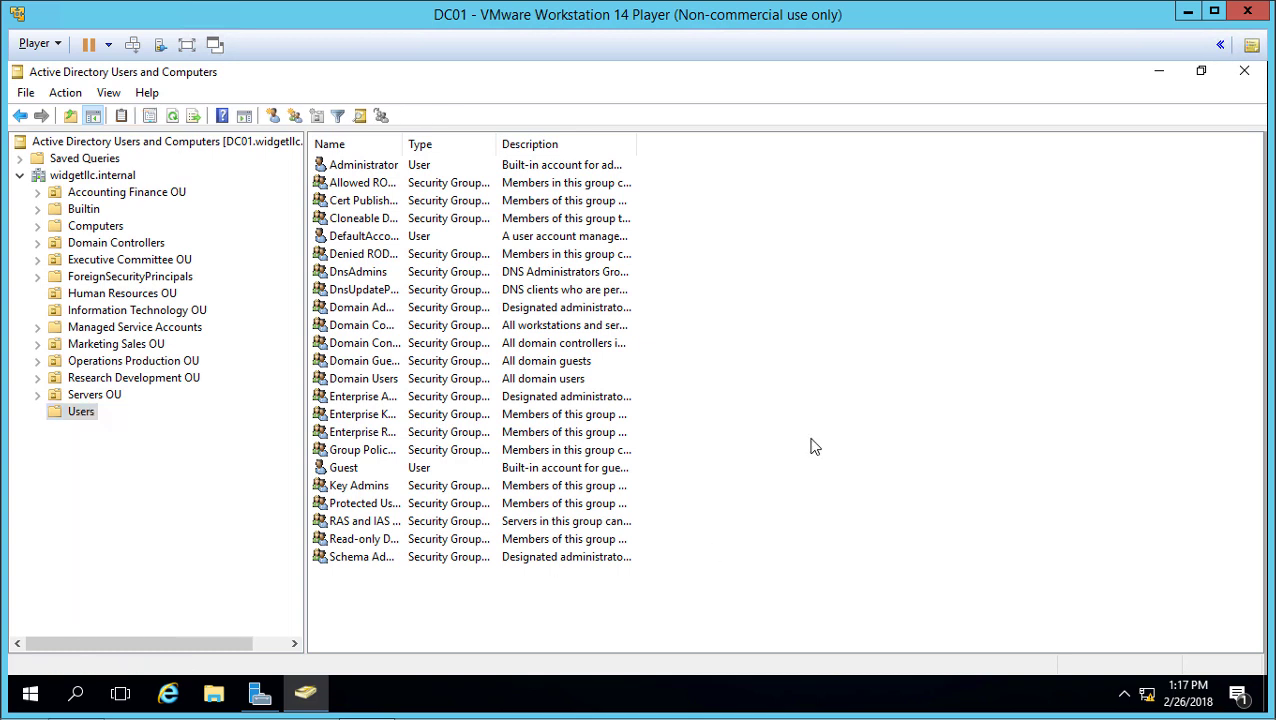
{"action": "right_click", "coordinate": [814, 447]}
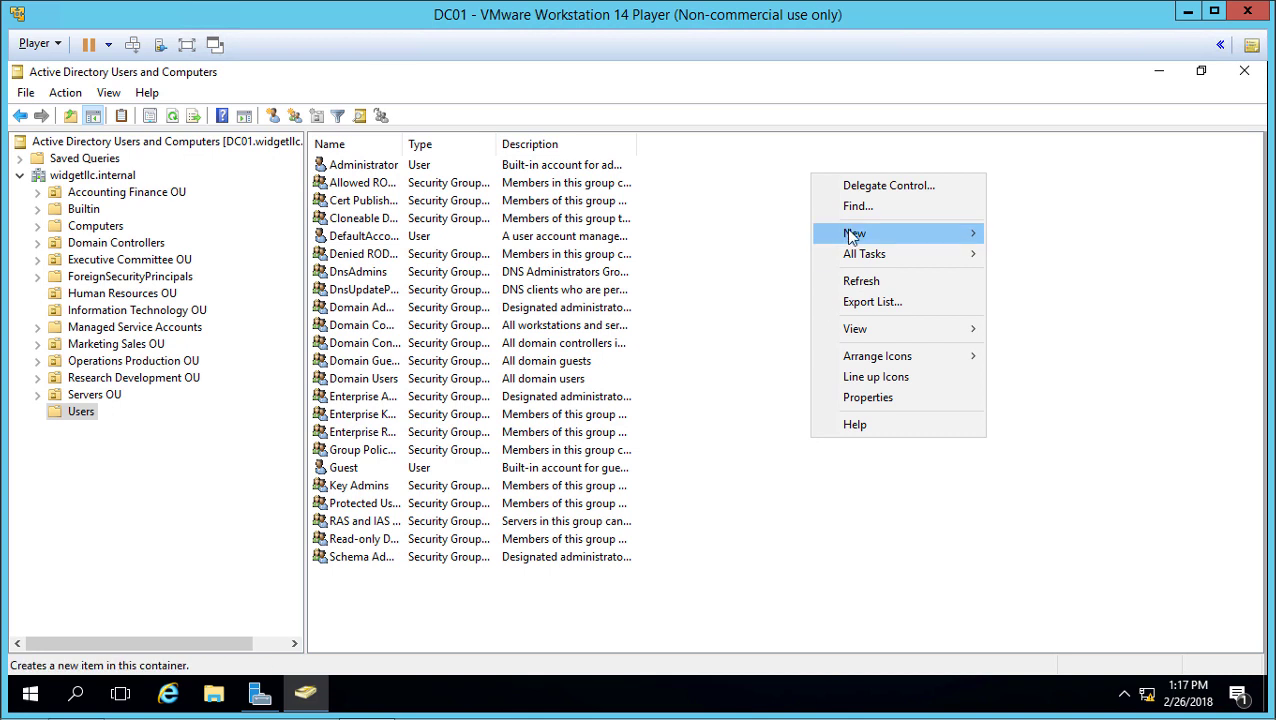
{"action": "mouse_move", "coordinate": [845, 236]}
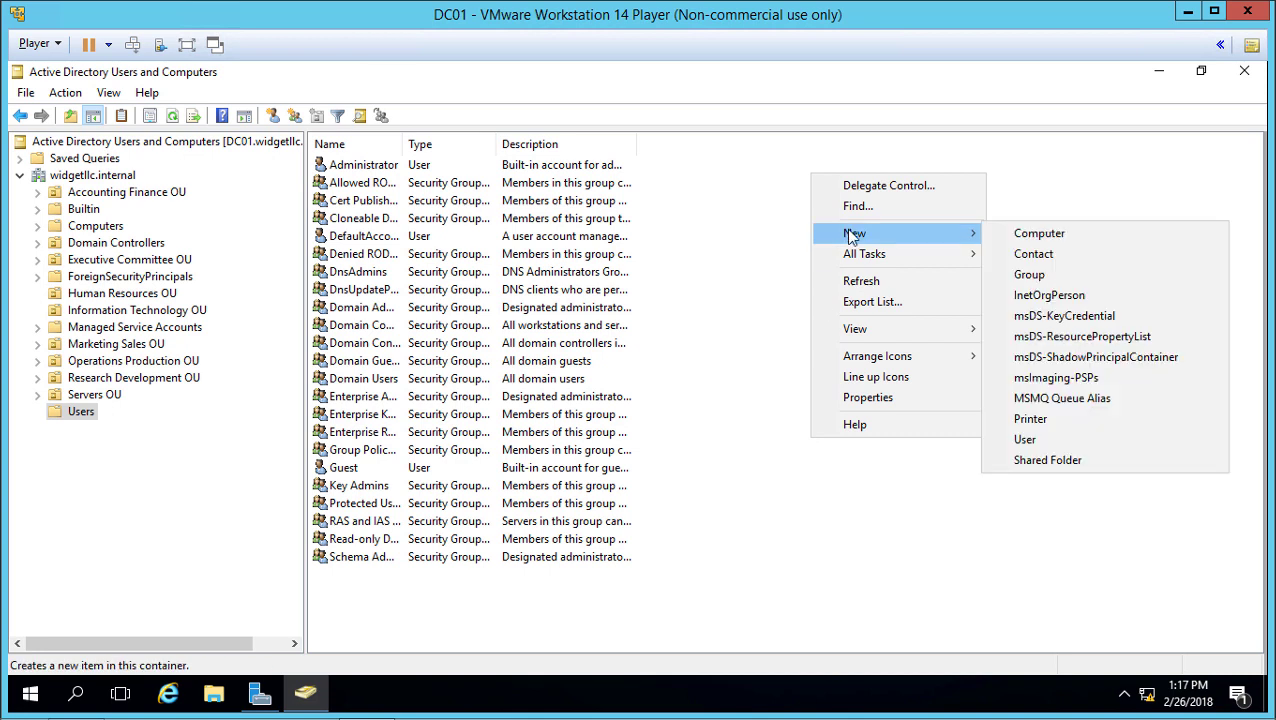
{"action": "left_click", "coordinate": [1068, 440]}
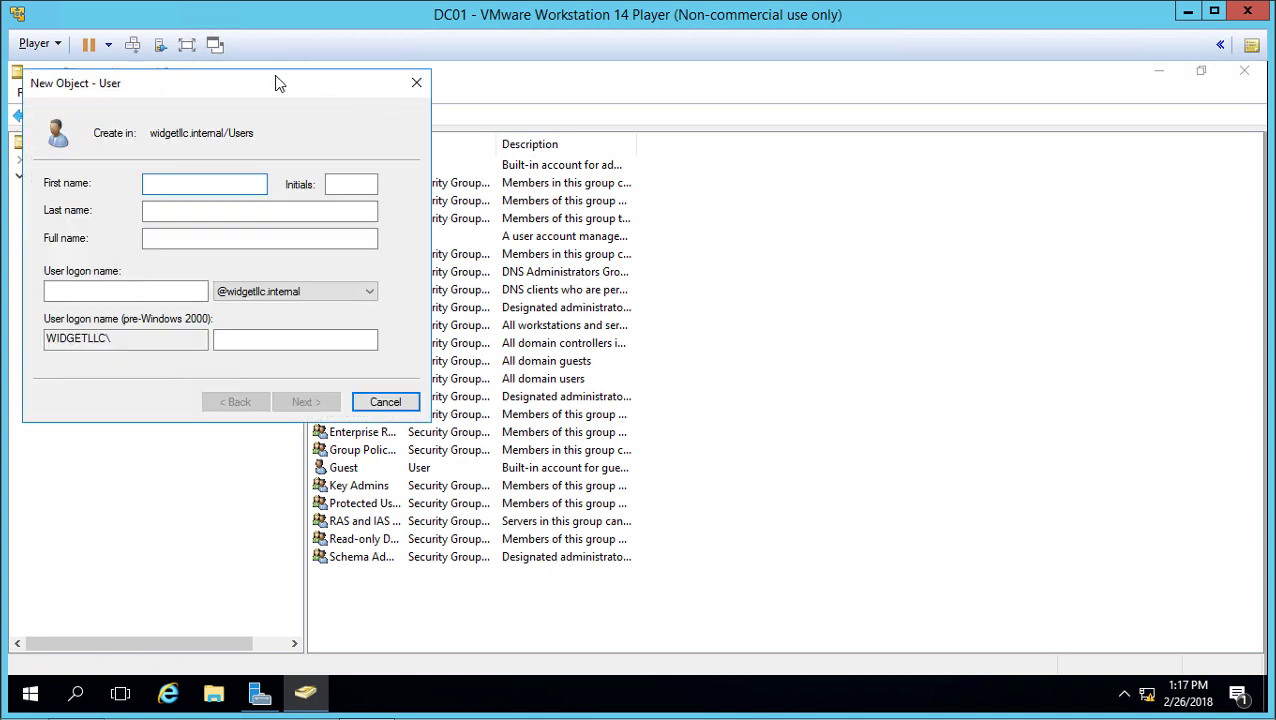
Step: Enter the admin user's first name, last name and user logon name
{"action": "left_click_drag", "start_coordinate": [276, 85], "coordinate": [663, 114]}
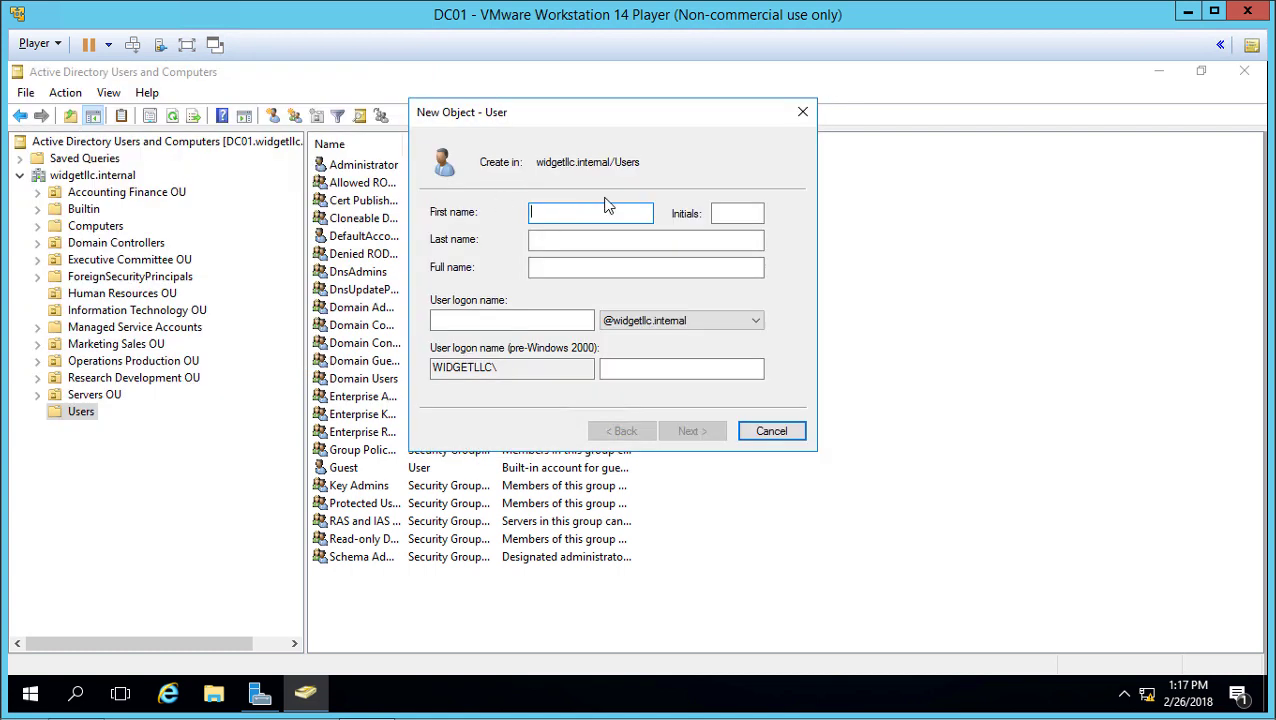
{"action": "key", "text": "Tab"}
{"action": "key", "text": "Tab"}
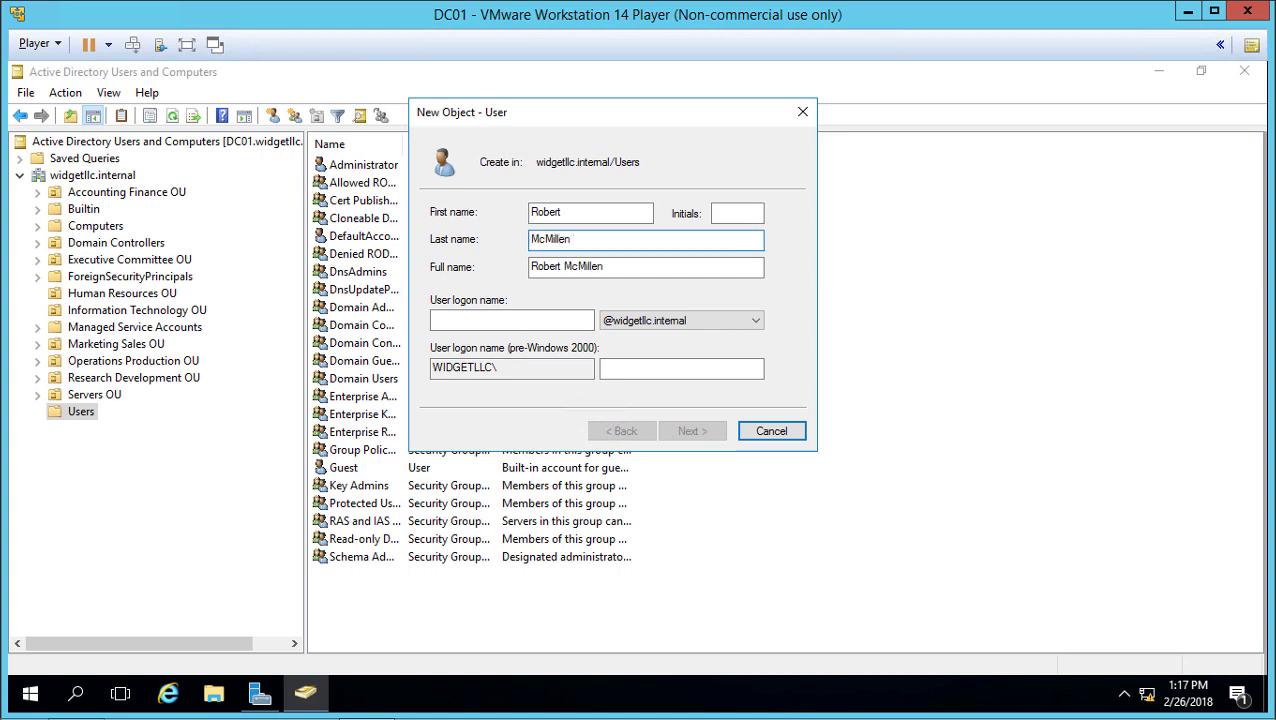
{"action": "type", "text": "Admin"}
{"action": "left_click", "coordinate": [588, 320]}
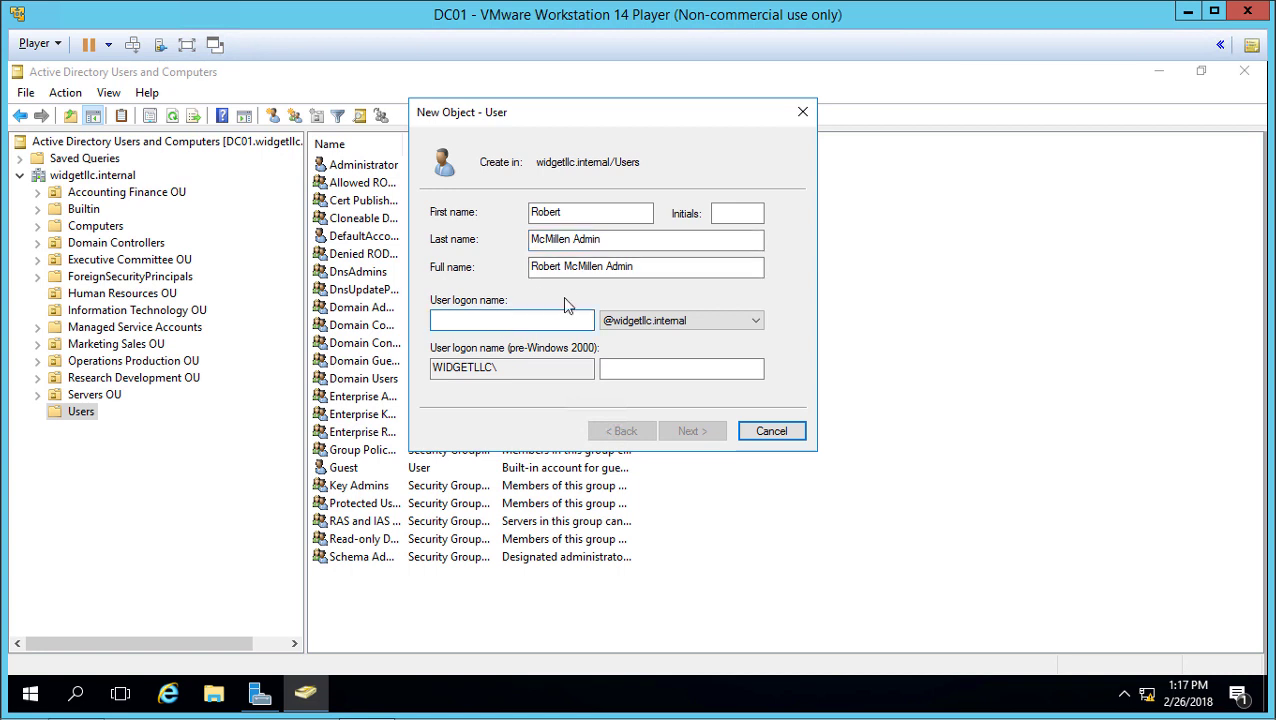
{"action": "type", "text": "mcmillen.admin"}
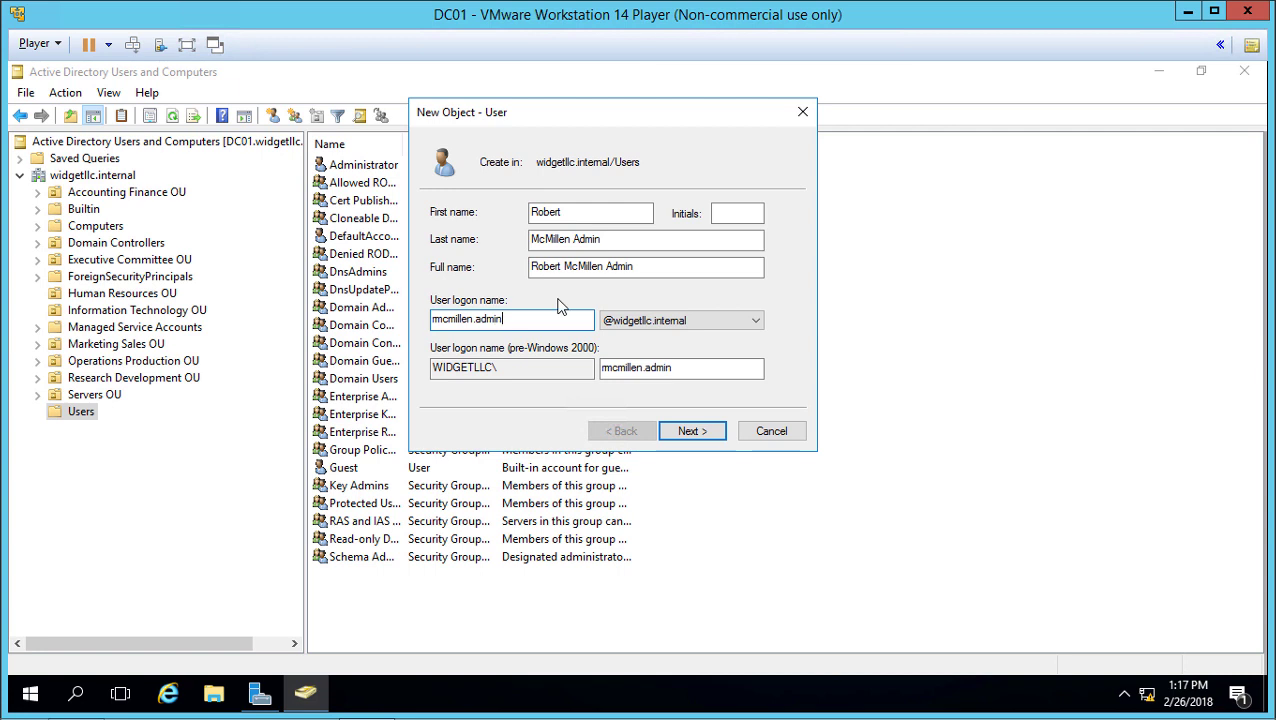
Step: Enter and confirm the password, clear 'must change at next logon', check 'Password never expires'
{"action": "left_click", "coordinate": [691, 432]}
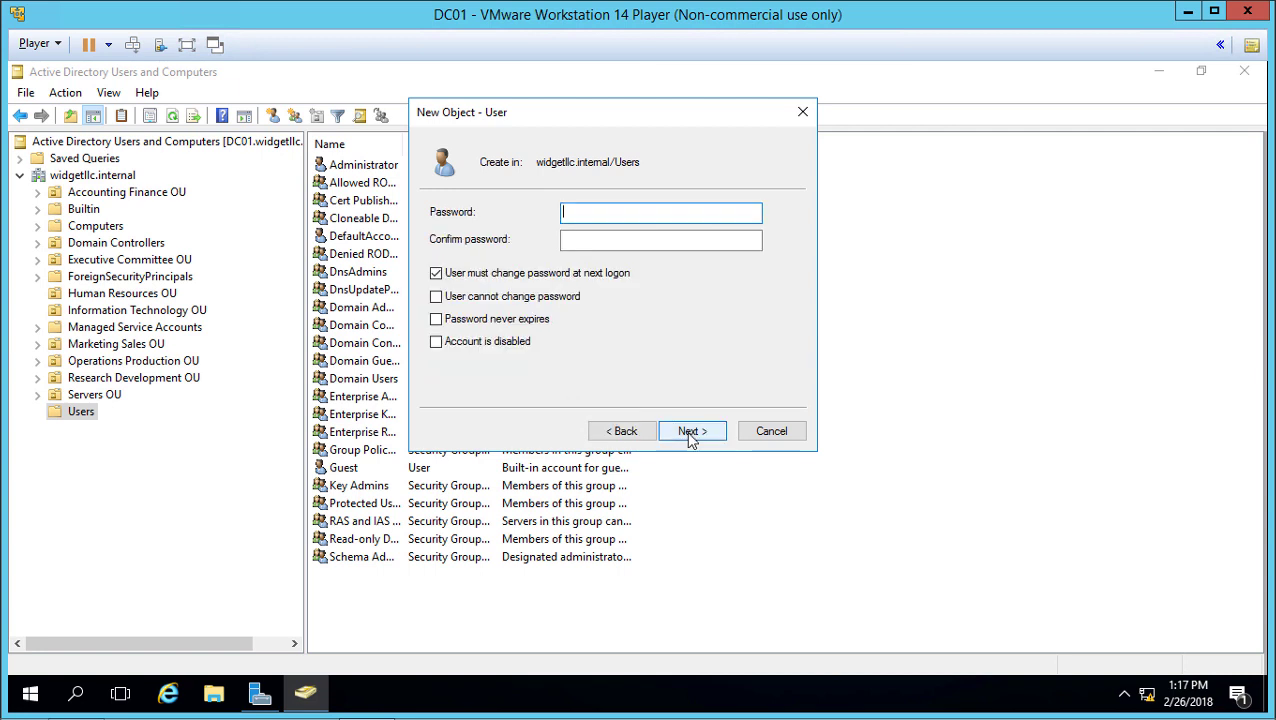
{"action": "type", "text": "••••"}
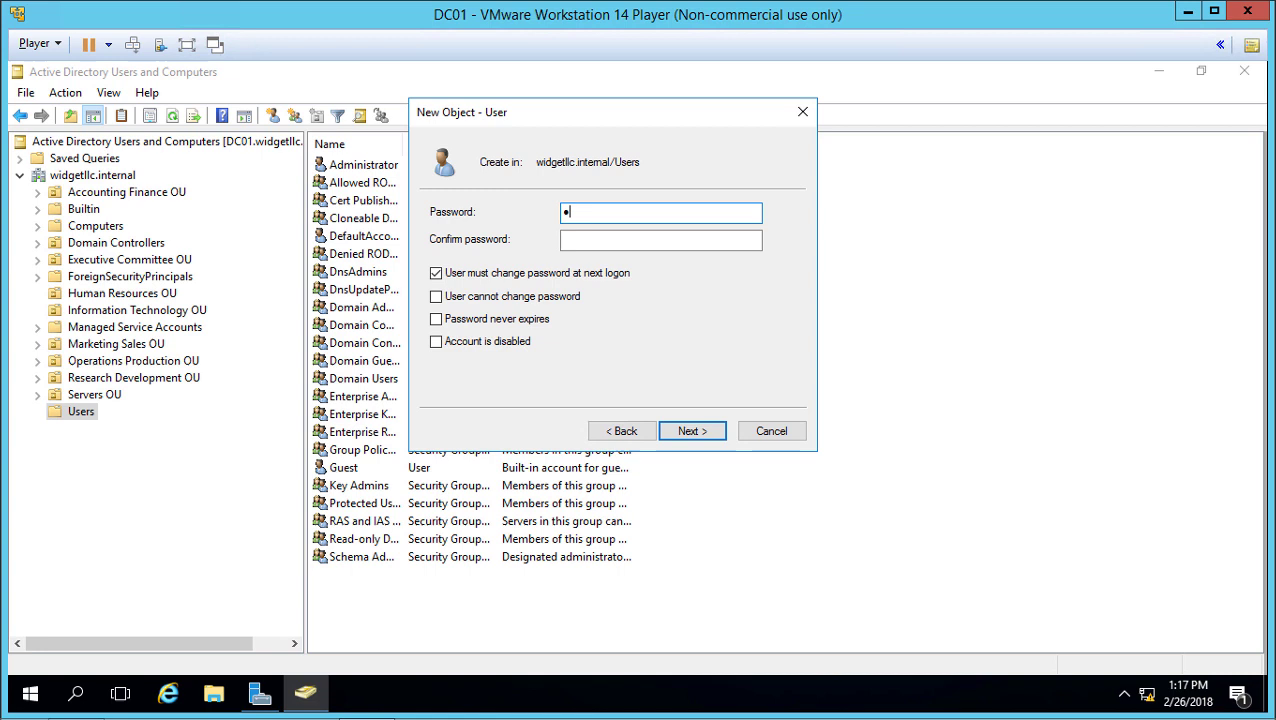
{"action": "type", "text": "••••"}
{"action": "key", "text": "Tab"}
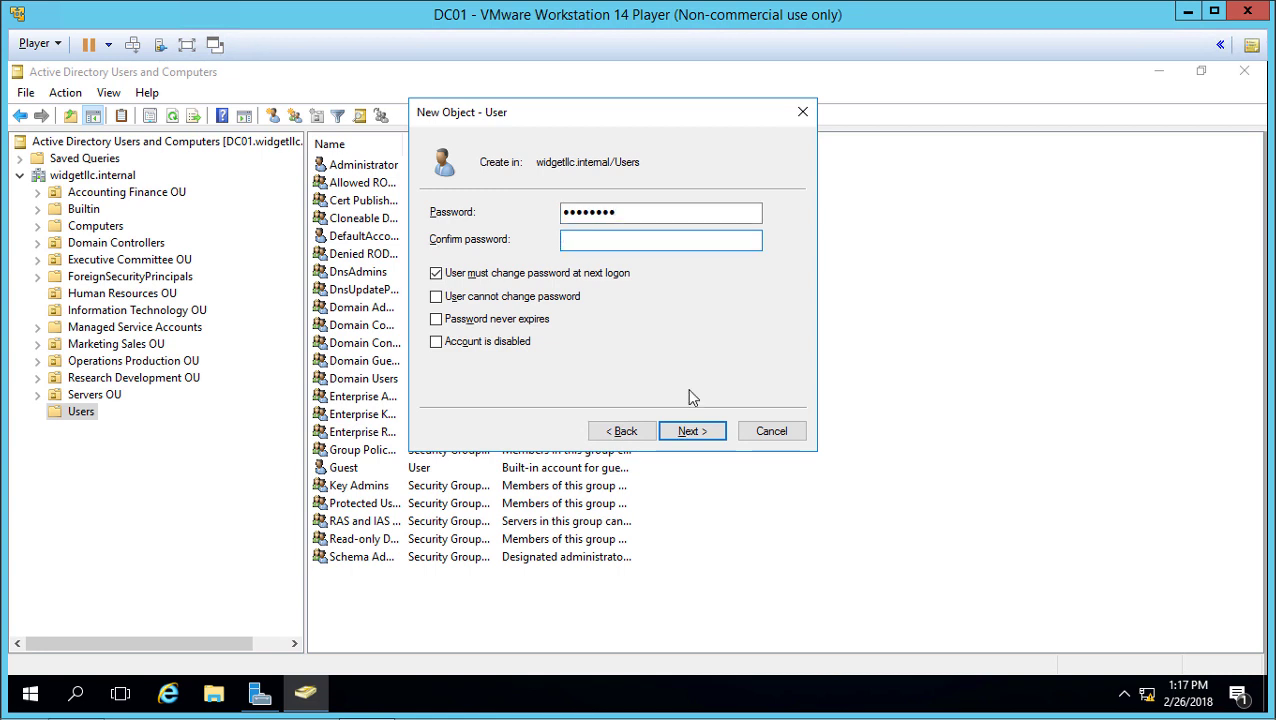
{"action": "type", "text": "•••••••"}
{"action": "left_click", "coordinate": [515, 276]}
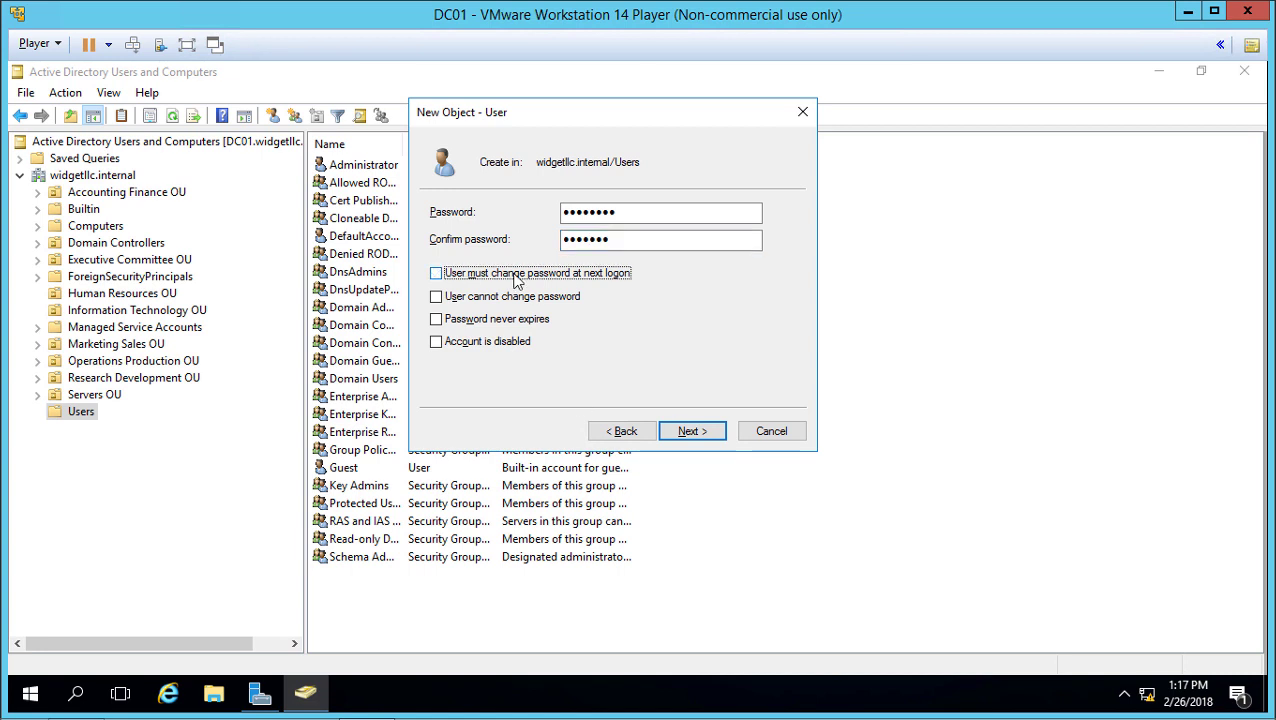
{"action": "left_click", "coordinate": [520, 320]}
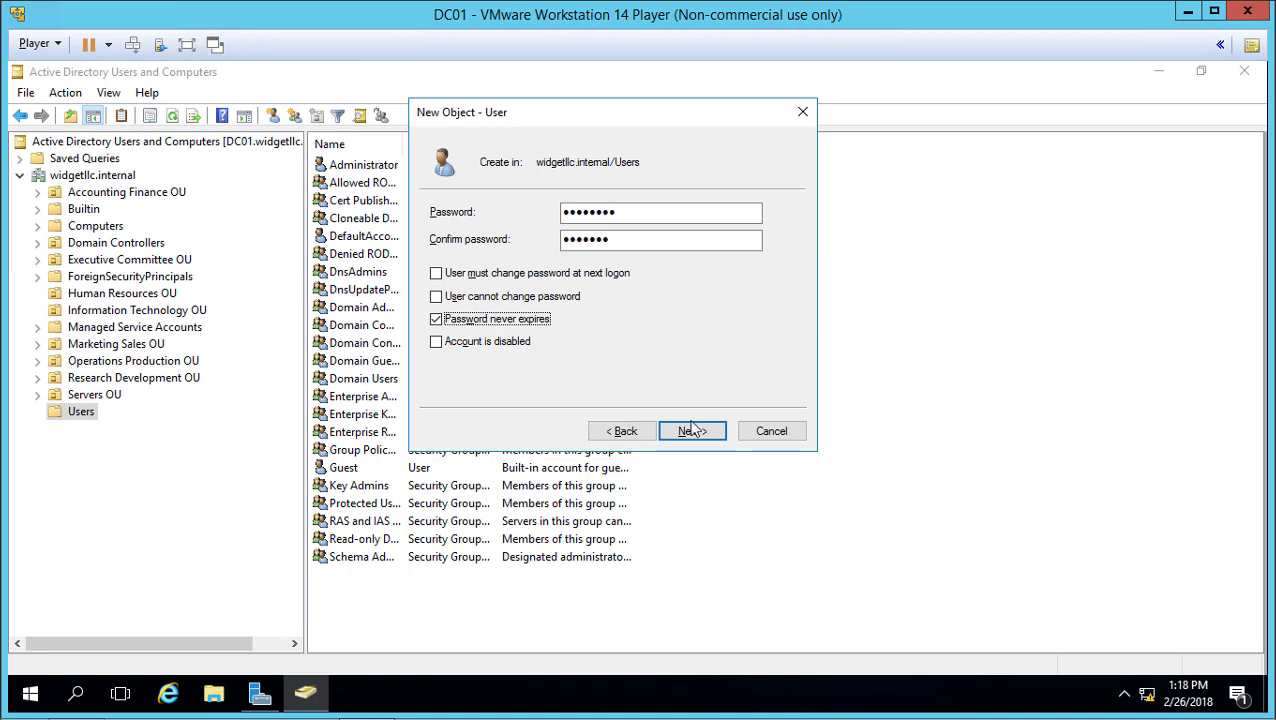
Step: Retype the confirmation password to match, then complete the new user wizard
{"action": "key", "text": "shift+Tab"}
{"action": "key", "text": "shift+Tab"}
{"action": "key", "text": "shift+Tab"}
{"action": "type", "text": "Pa$$w0rd"}
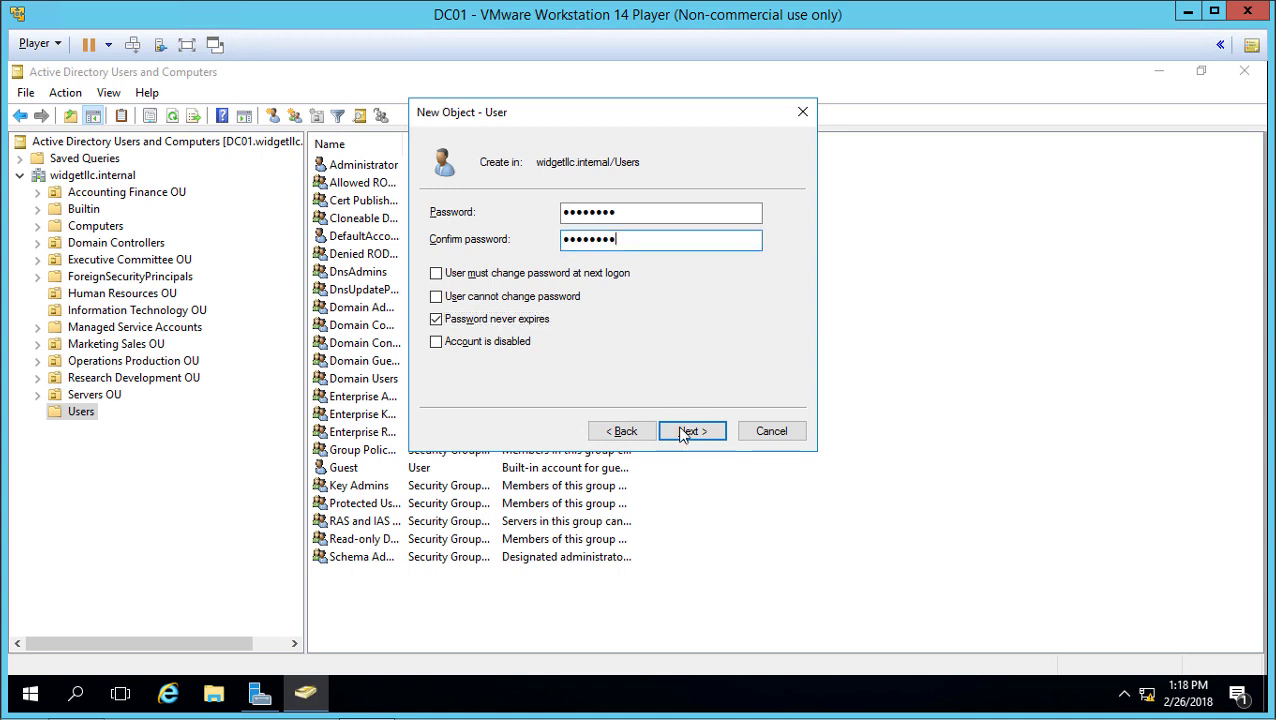
{"action": "left_click", "coordinate": [684, 434]}
{"action": "left_click", "coordinate": [684, 434]}
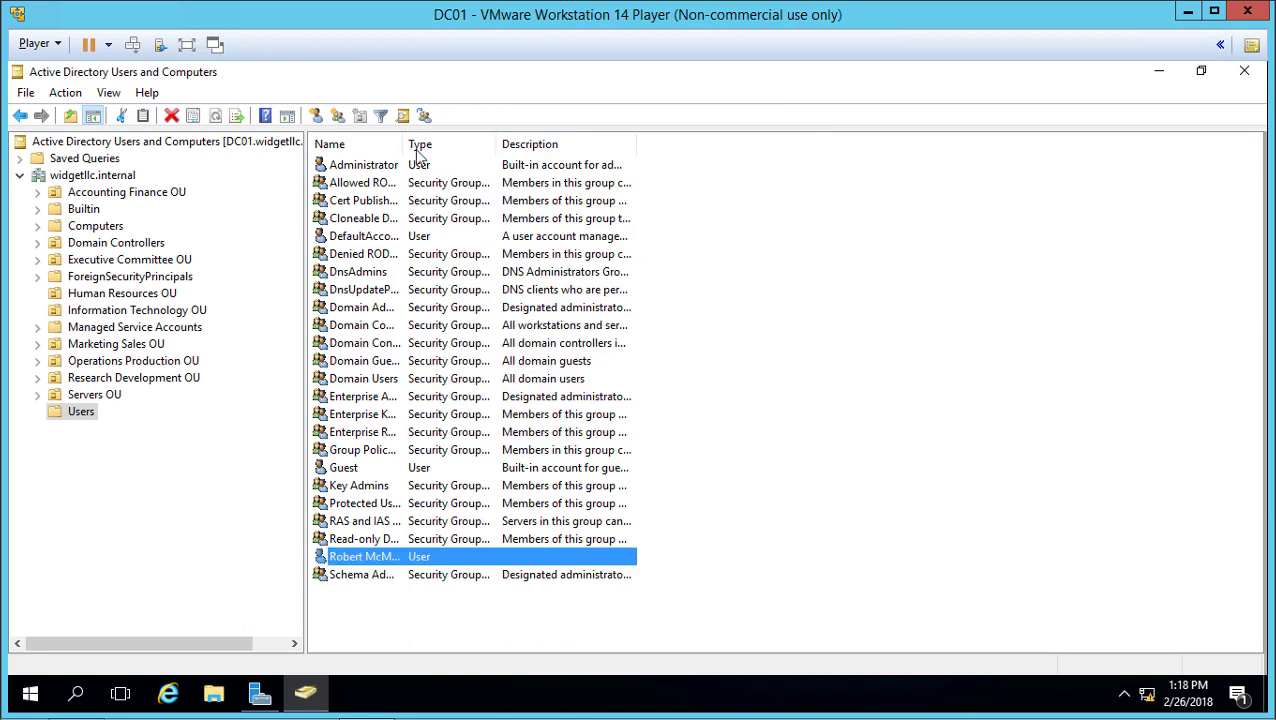
Step: Widen the Name column and open the new user's Member Of list to add a group
{"action": "left_click_drag", "start_coordinate": [401, 150], "coordinate": [607, 158]}
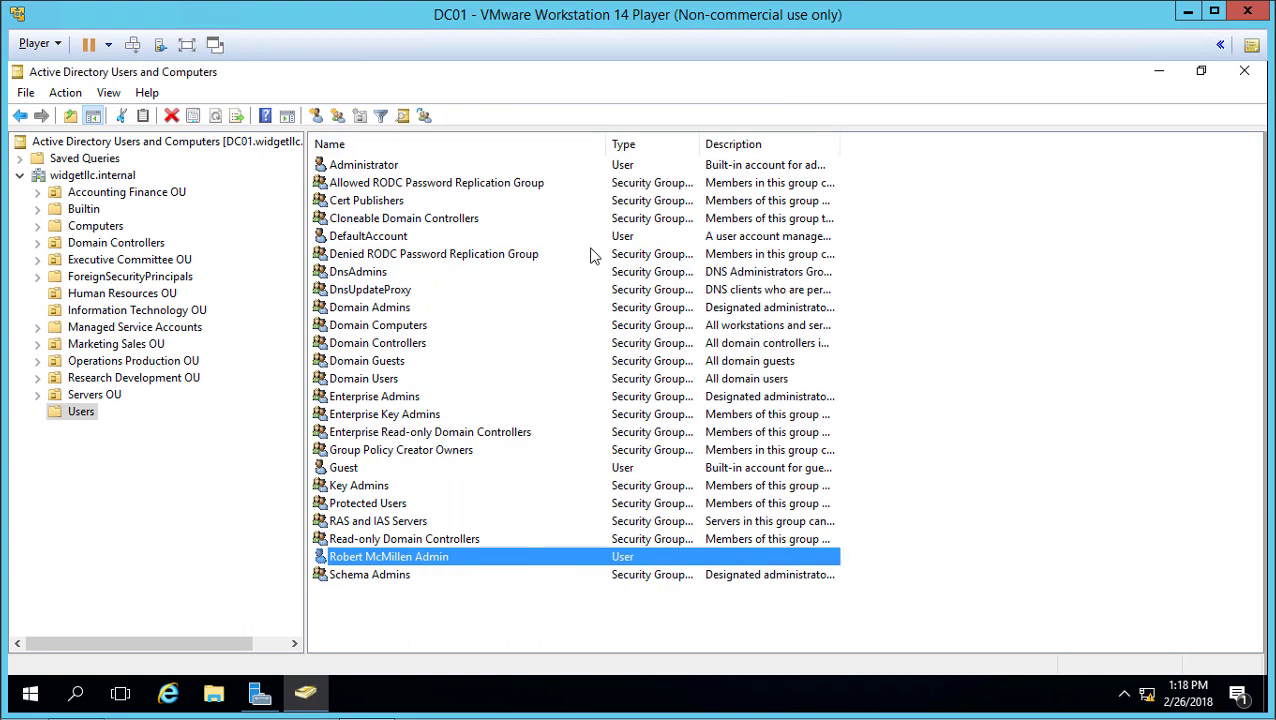
{"action": "double_click", "coordinate": [442, 563]}
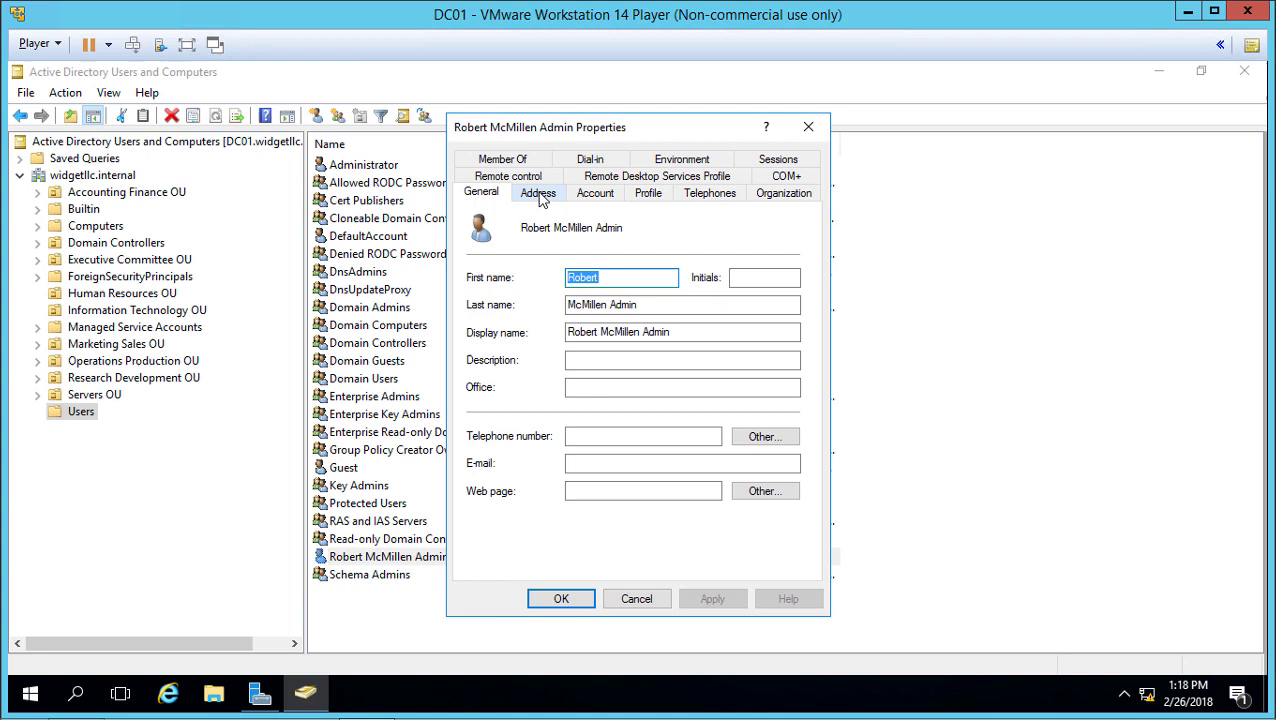
{"action": "left_click", "coordinate": [500, 161]}
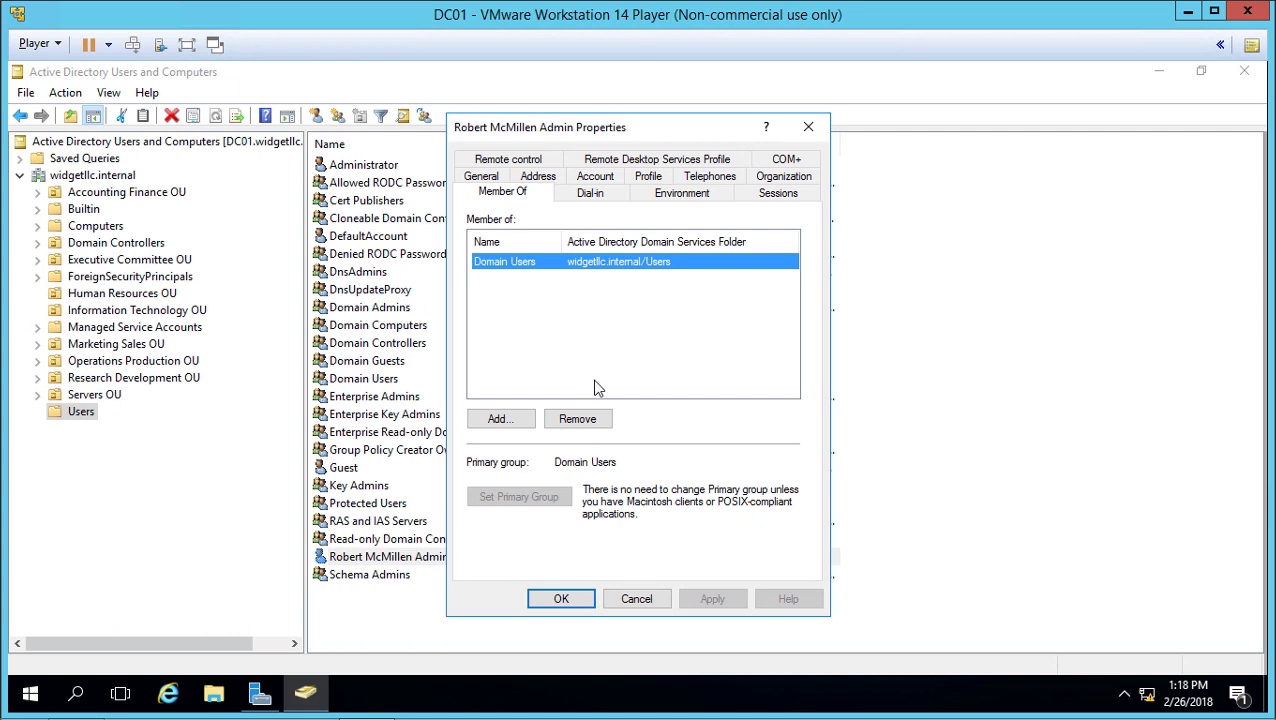
{"action": "left_click", "coordinate": [501, 419]}
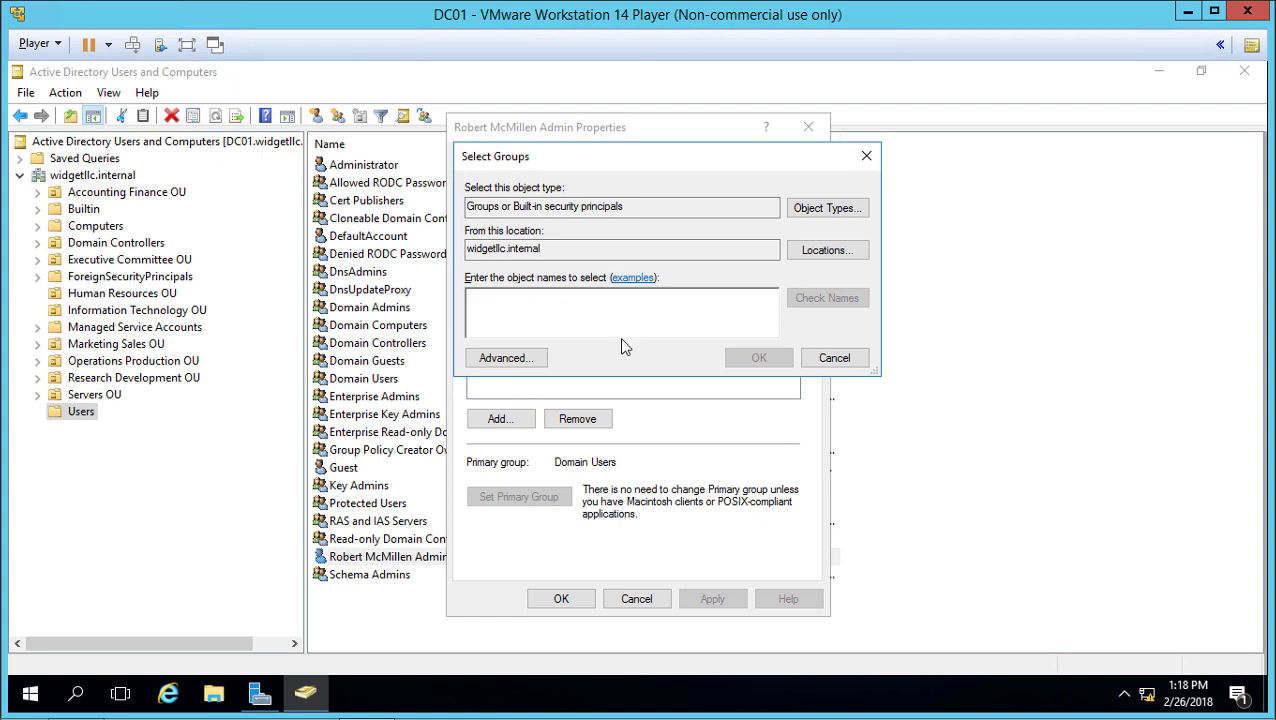
Step: Add the verified 'Administrators' group to the user's memberships and apply it
{"action": "type", "text": "administrat"}
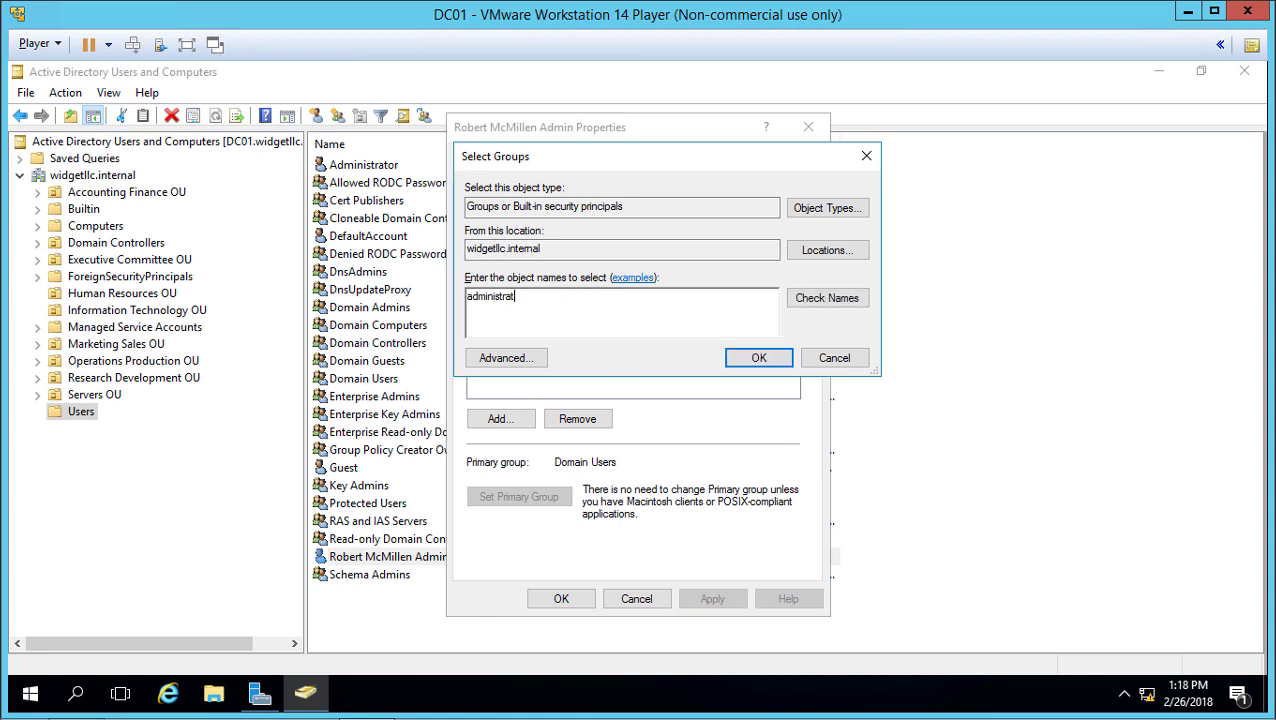
{"action": "type", "text": "ors"}
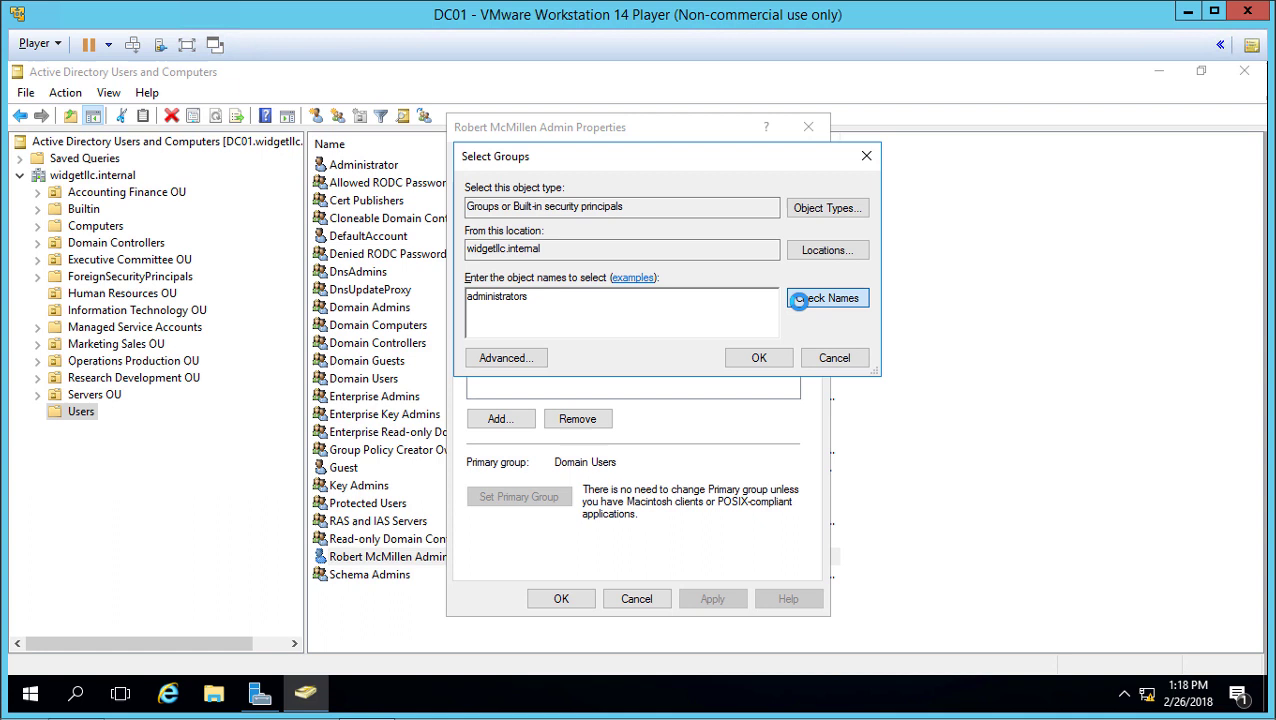
{"action": "left_click", "coordinate": [801, 307]}
{"action": "left_click", "coordinate": [756, 357]}
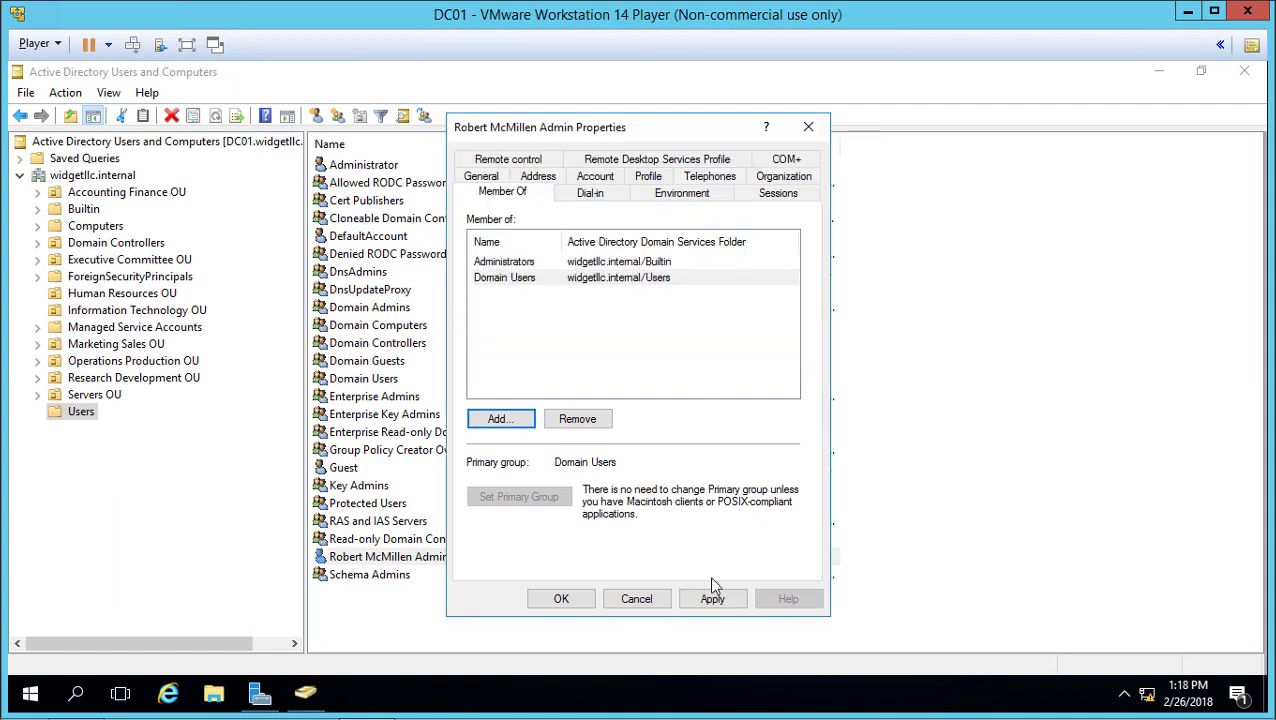
{"action": "left_click", "coordinate": [714, 599]}
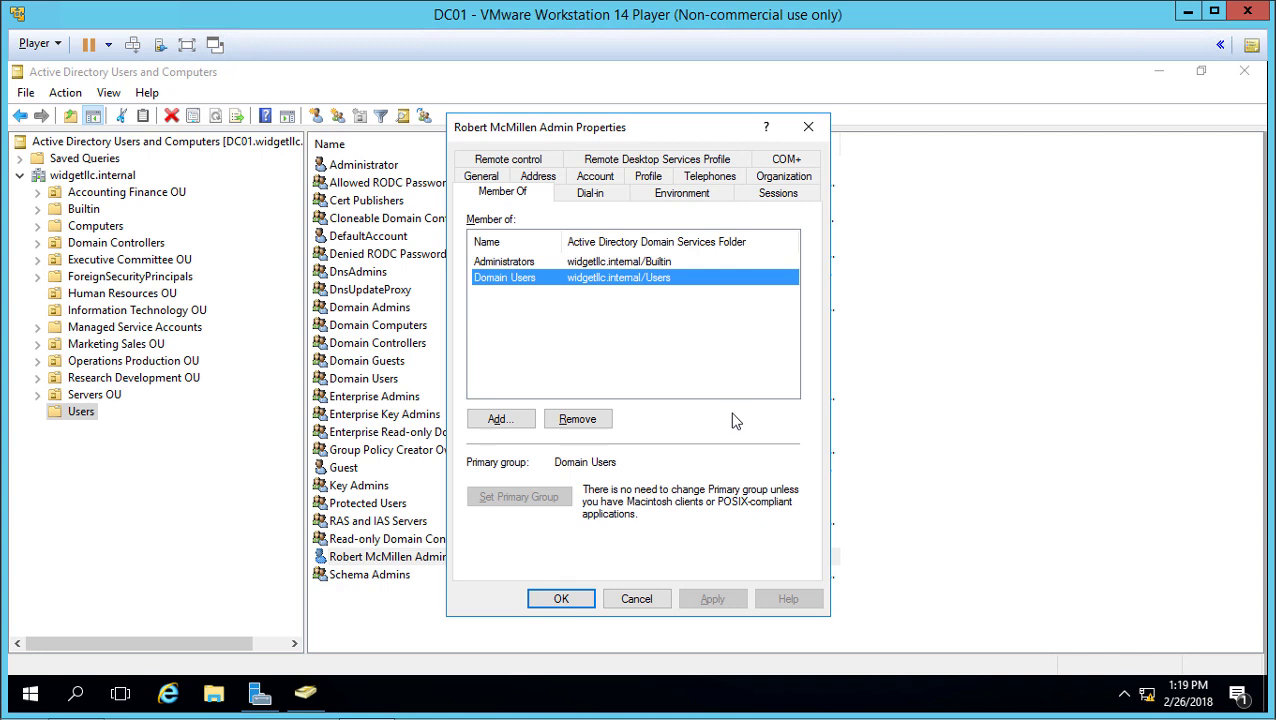
{"action": "left_click", "coordinate": [561, 598]}
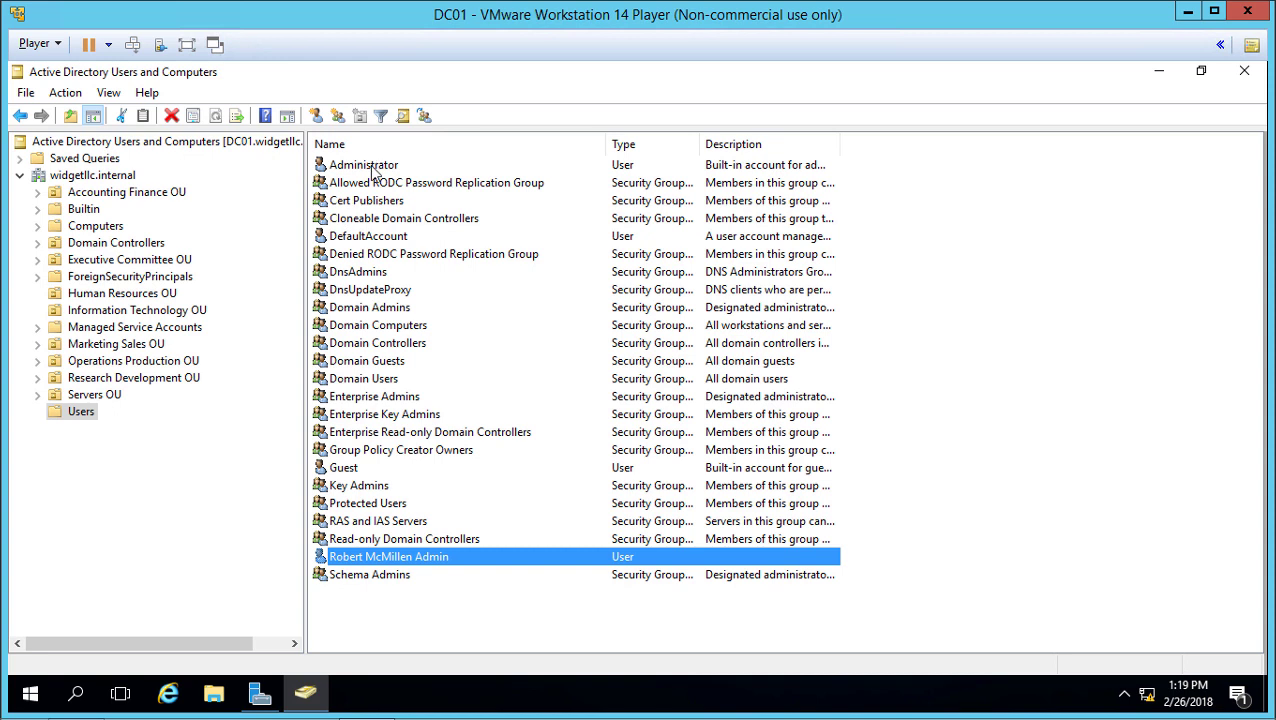
{"action": "double_click", "coordinate": [380, 167]}
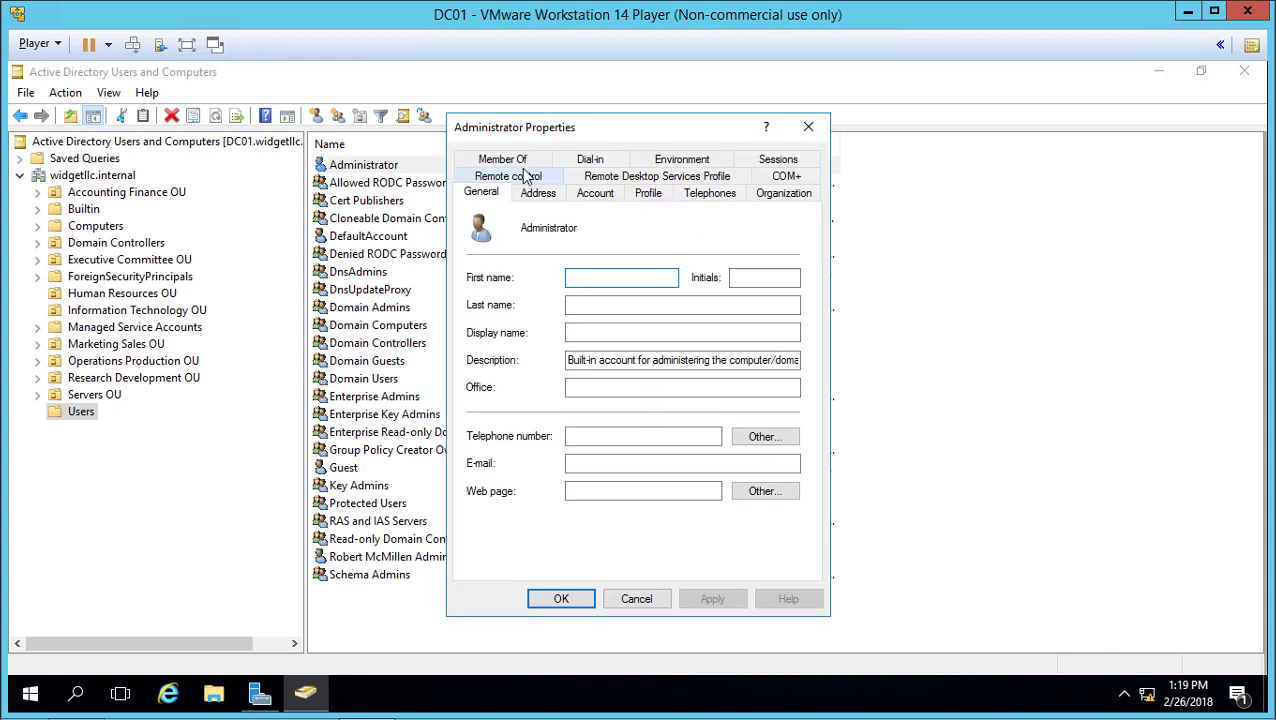
{"action": "left_click", "coordinate": [518, 160]}
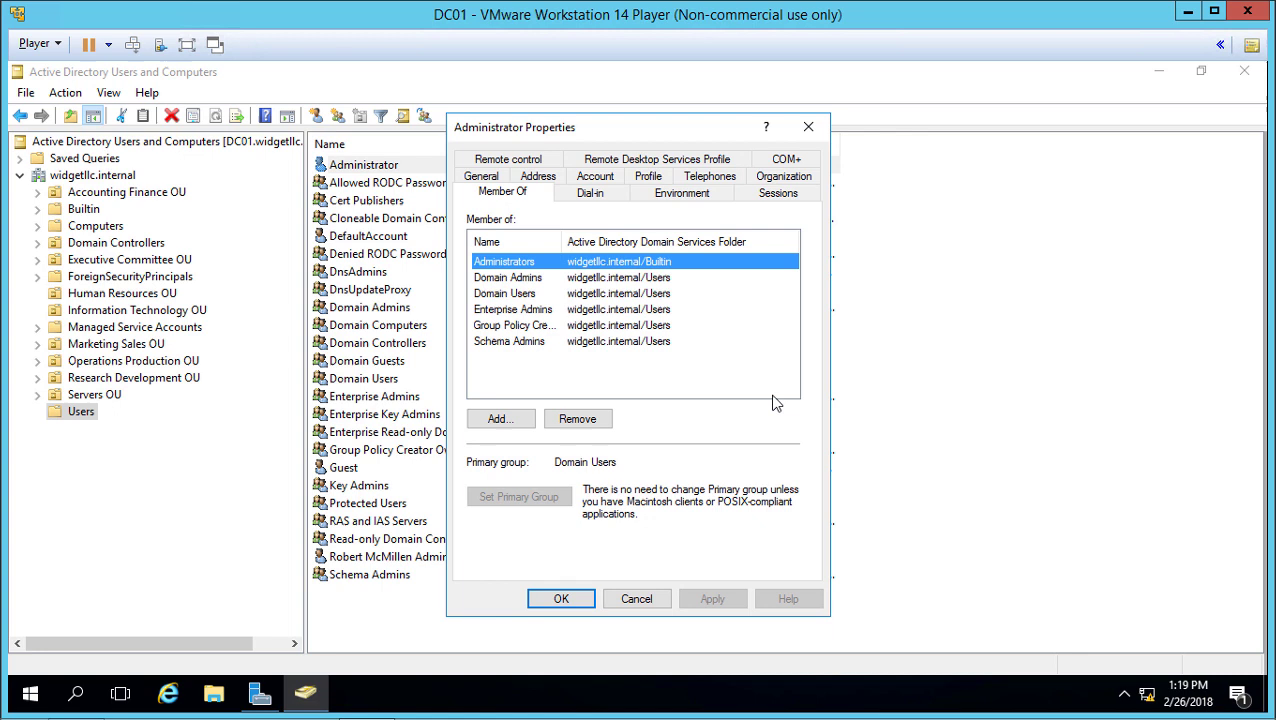
{"action": "left_click", "coordinate": [580, 311]}
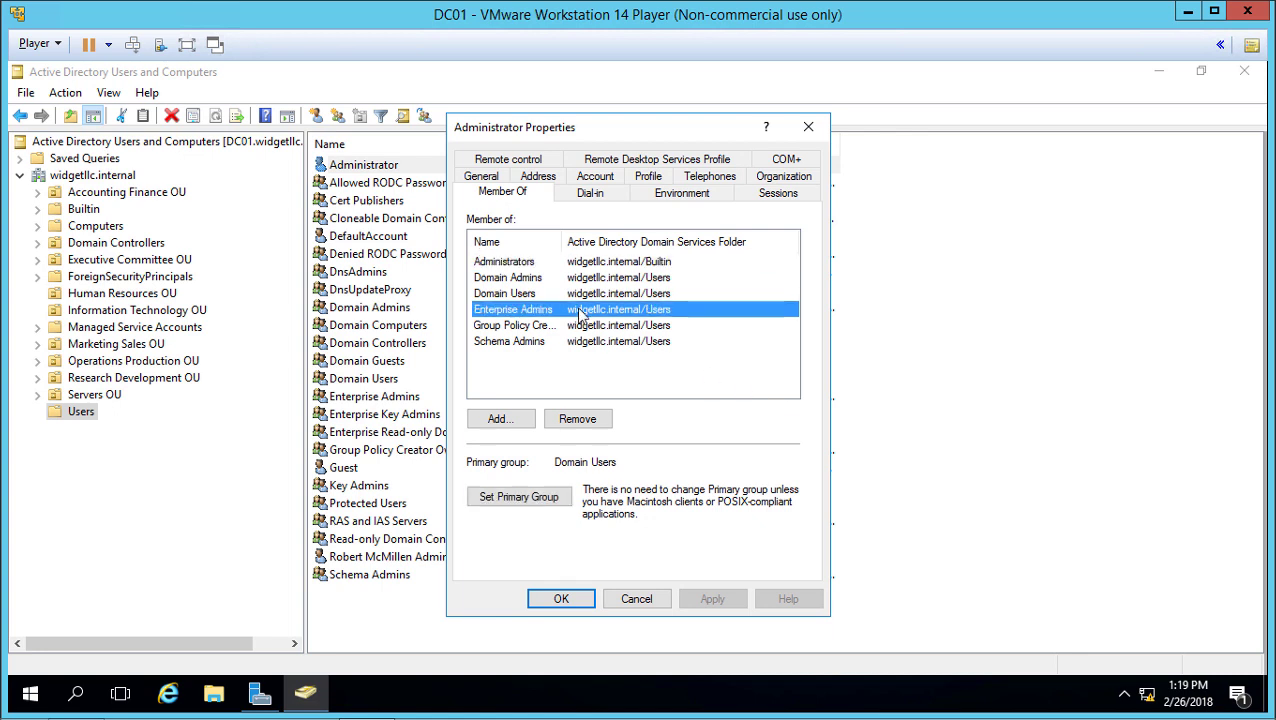
{"action": "left_click", "coordinate": [578, 280]}
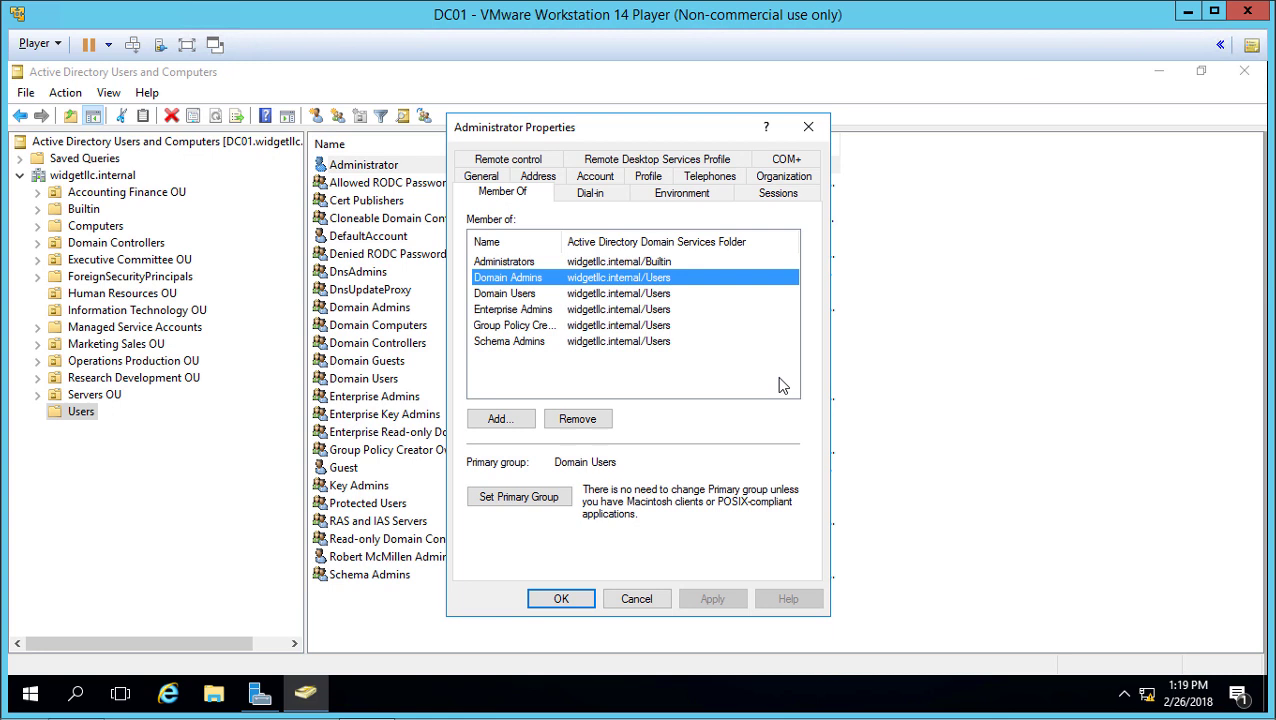
{"action": "left_click", "coordinate": [658, 262]}
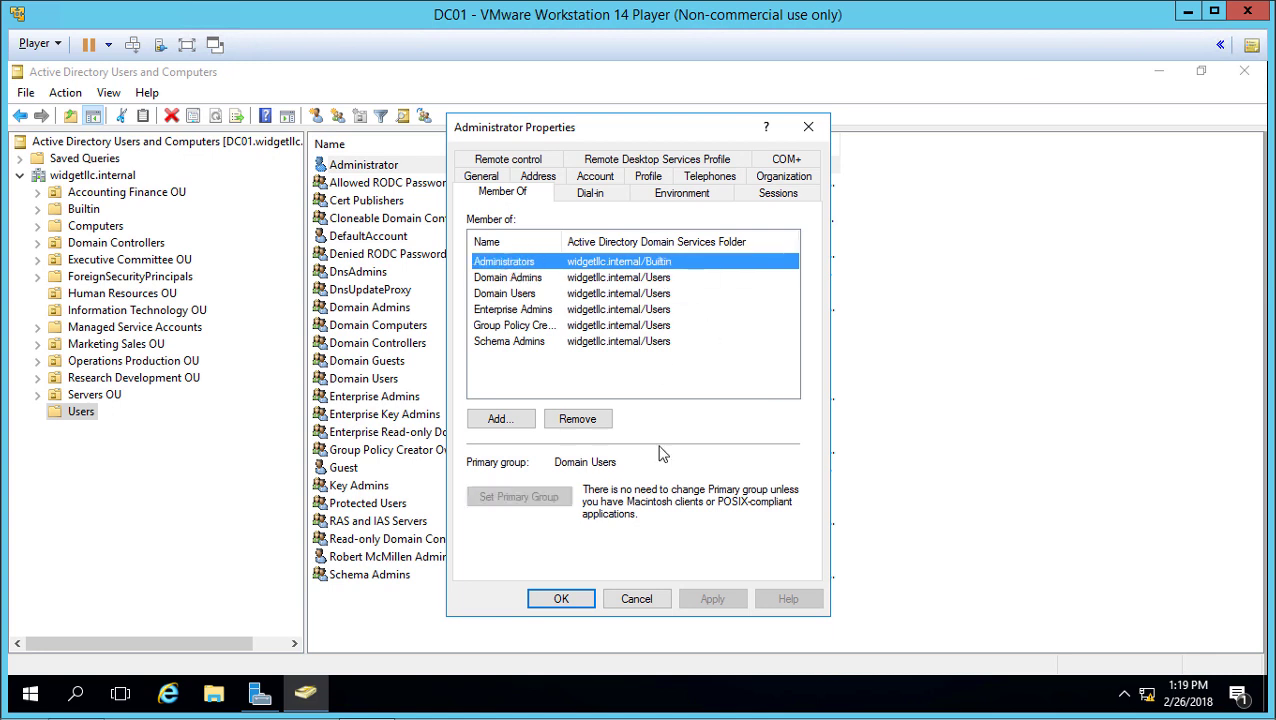
{"action": "left_click", "coordinate": [637, 599]}
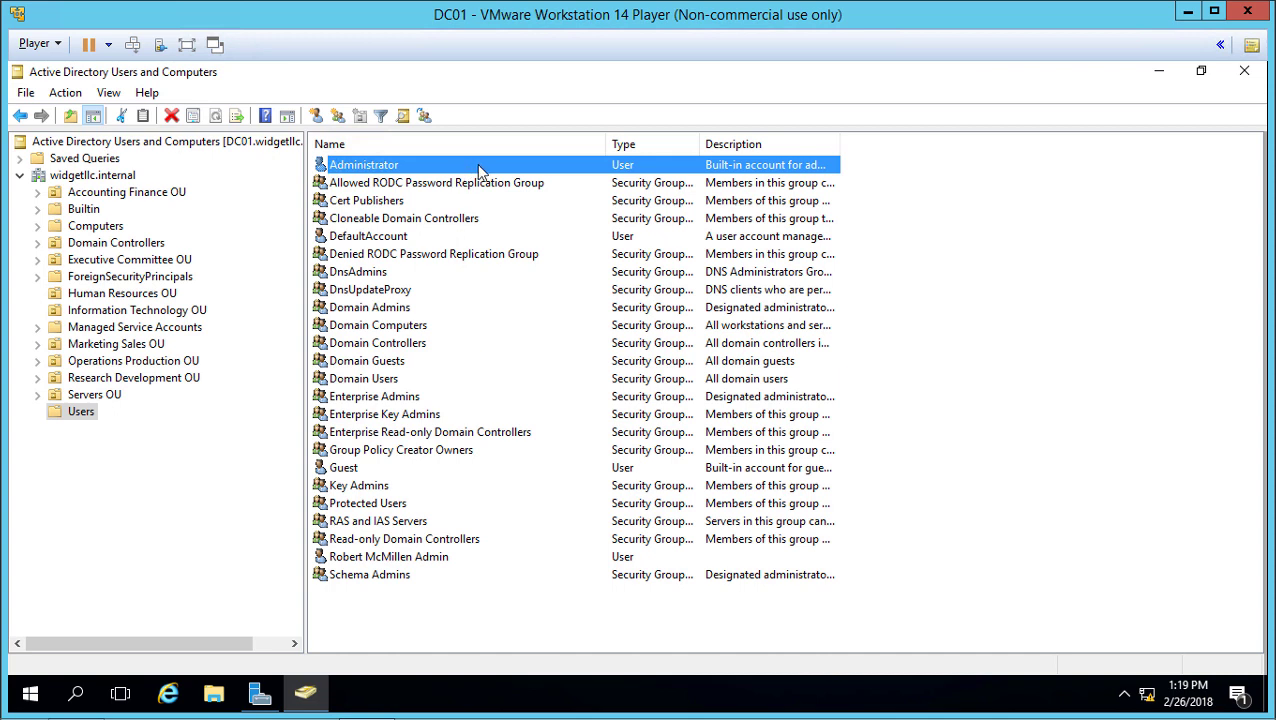
Step: Copy the built-in Administrator account into a new user form
{"action": "key", "text": "F2"}
{"action": "key", "text": "Escape"}
{"action": "right_click", "coordinate": [483, 168]}
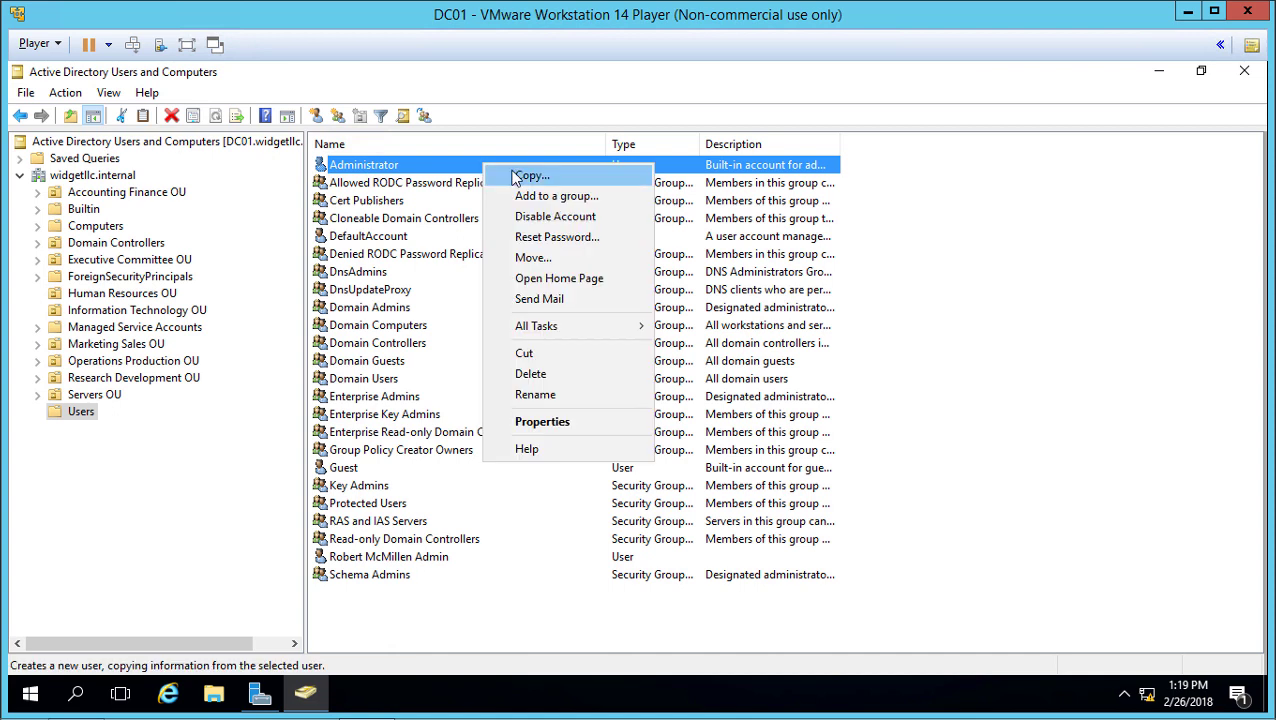
{"action": "left_click", "coordinate": [505, 174]}
{"action": "left_click_drag", "start_coordinate": [290, 88], "coordinate": [711, 139]}
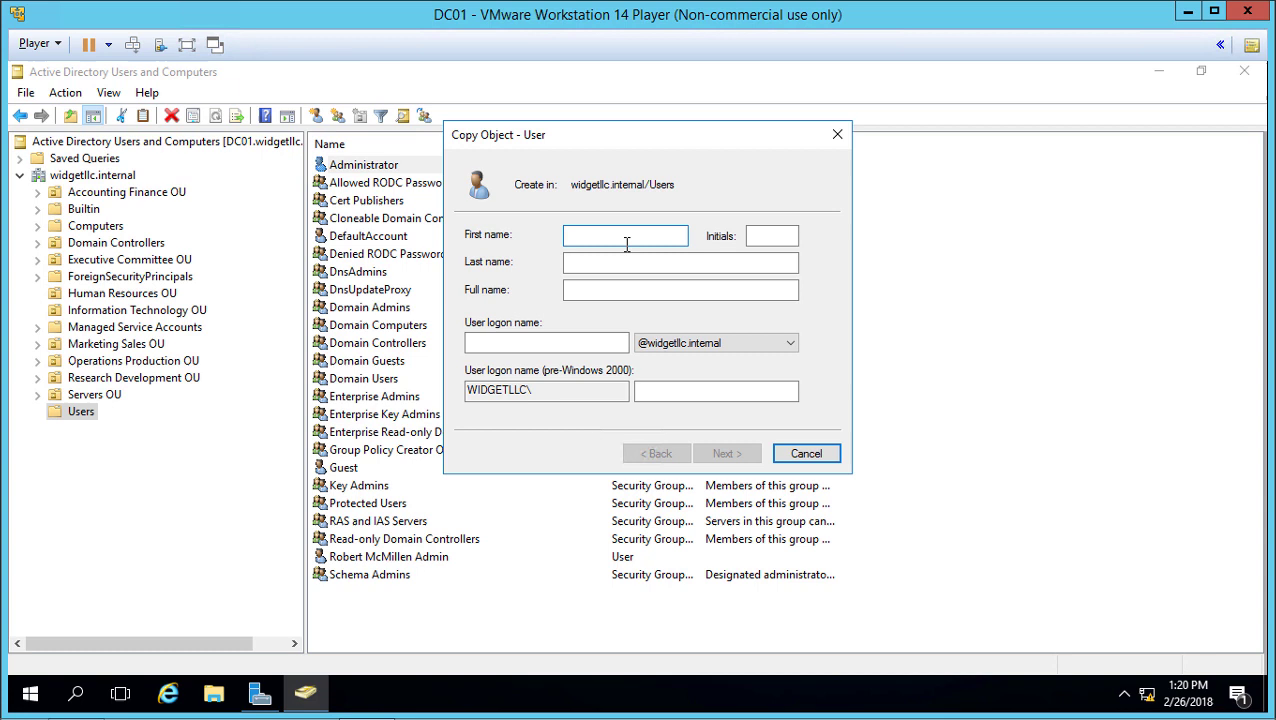
Step: Enter the full-administrator account's first name, last name and logon name
{"action": "key", "text": "Tab"}
{"action": "key", "text": "Tab"}
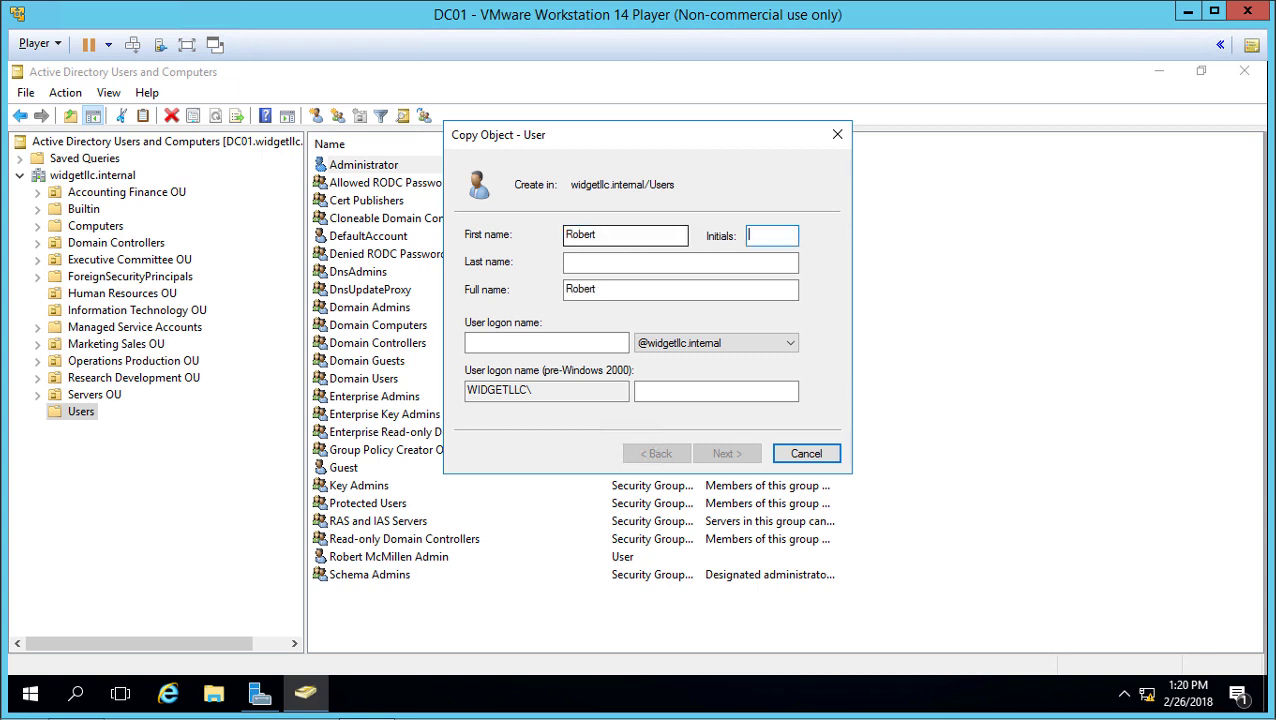
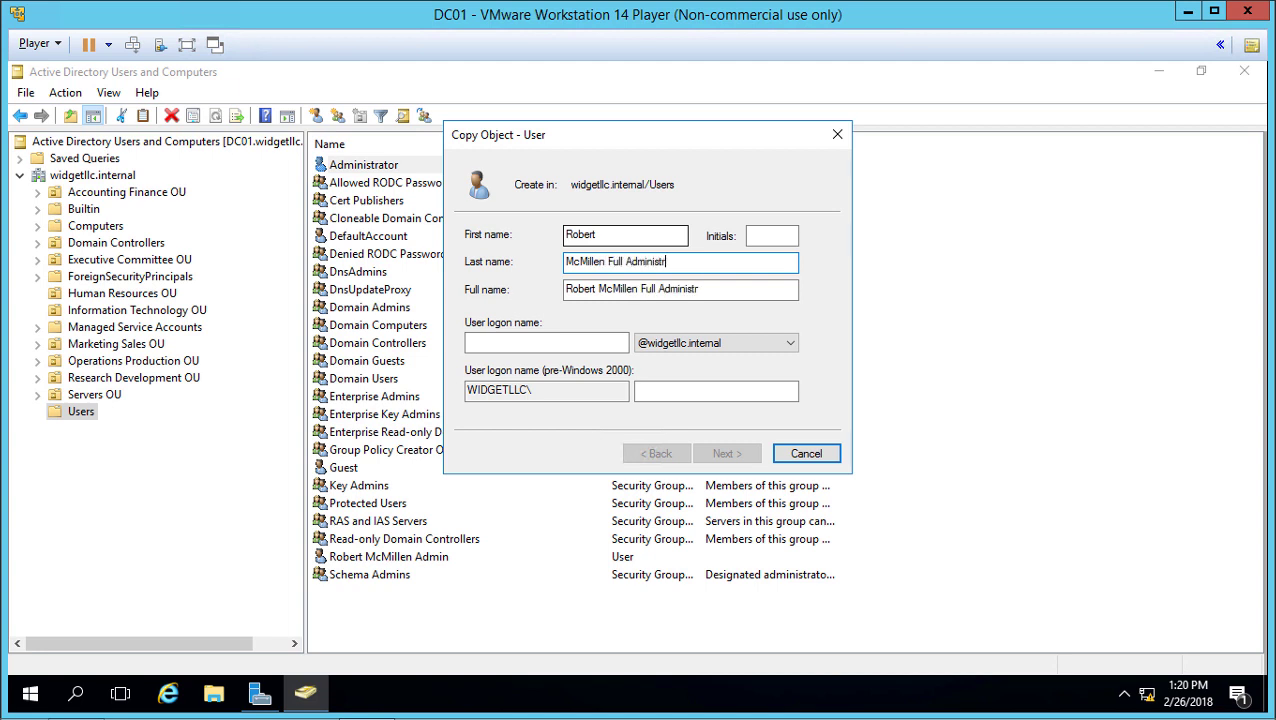
{"action": "type", "text": "ator"}
{"action": "left_click", "coordinate": [549, 344]}
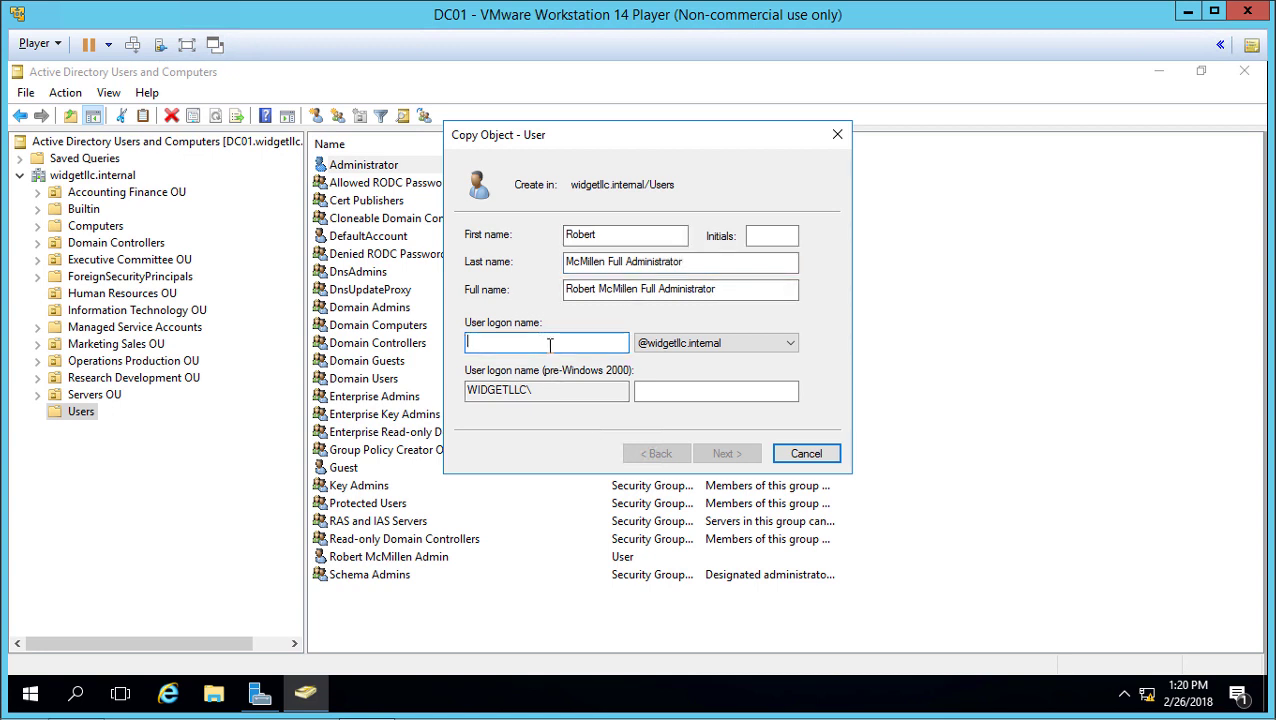
{"action": "type", "text": "mcmi"}
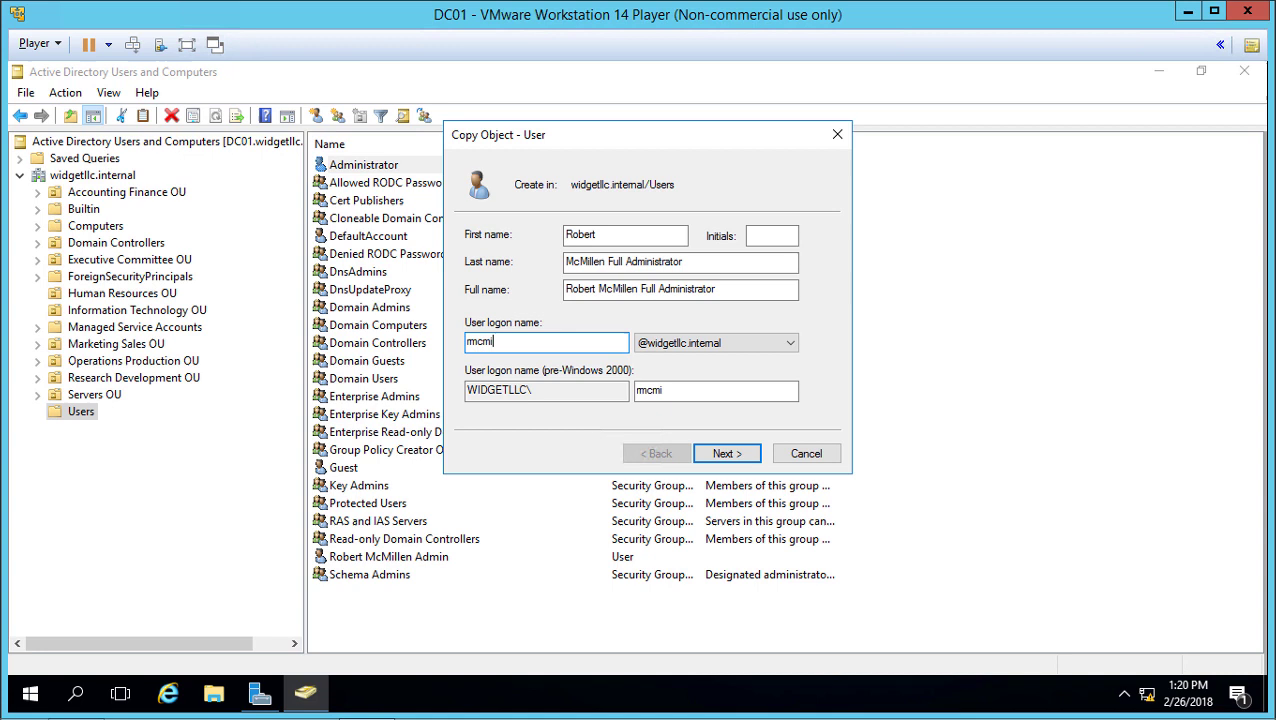
{"action": "type", "text": "llenfull"}
{"action": "key", "text": "Tab"}
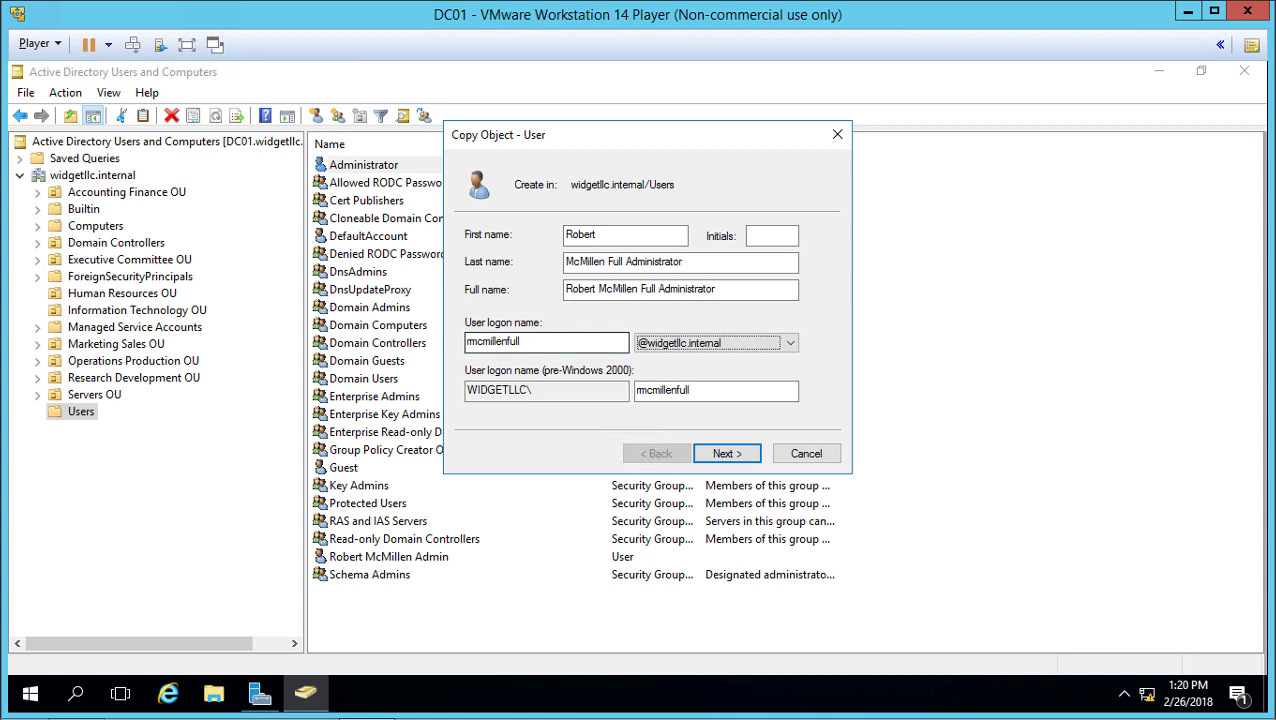
Step: Set and confirm the account's password, then finish creating the copied user
{"action": "left_click", "coordinate": [724, 455]}
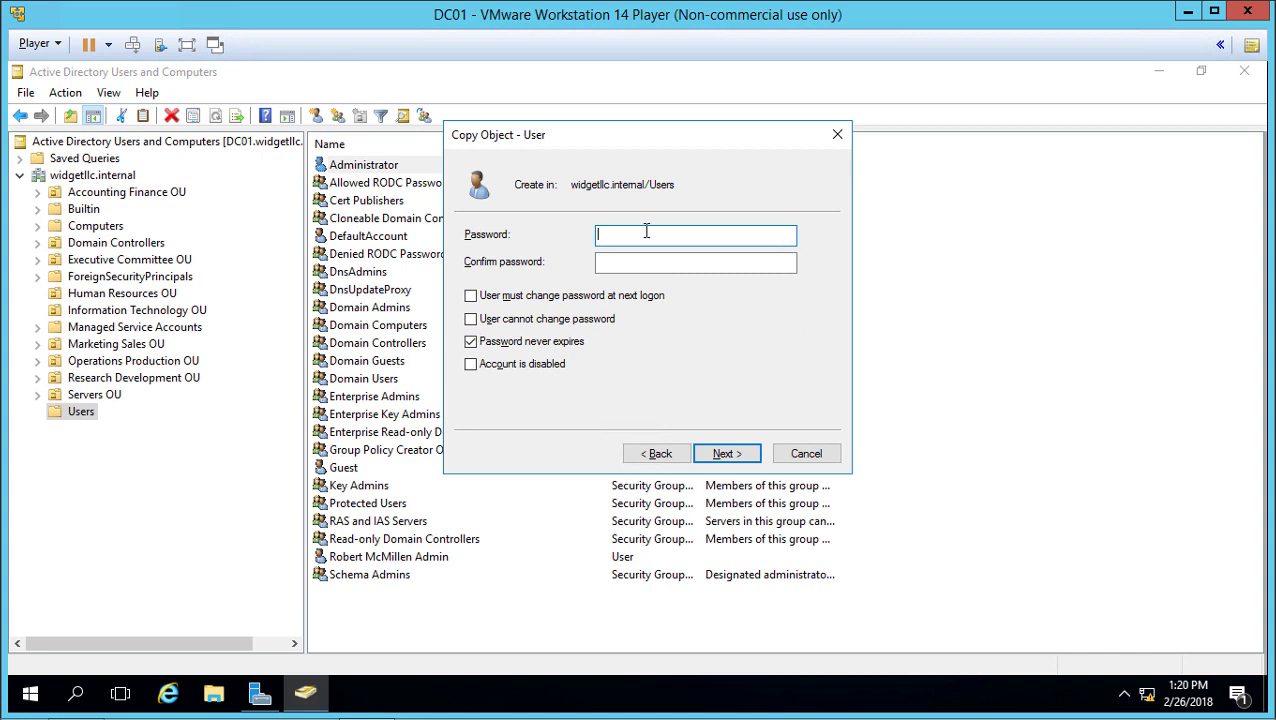
{"action": "type", "text": "Pass"}
{"action": "key", "text": "Tab"}
{"action": "type", "text": "*******"}
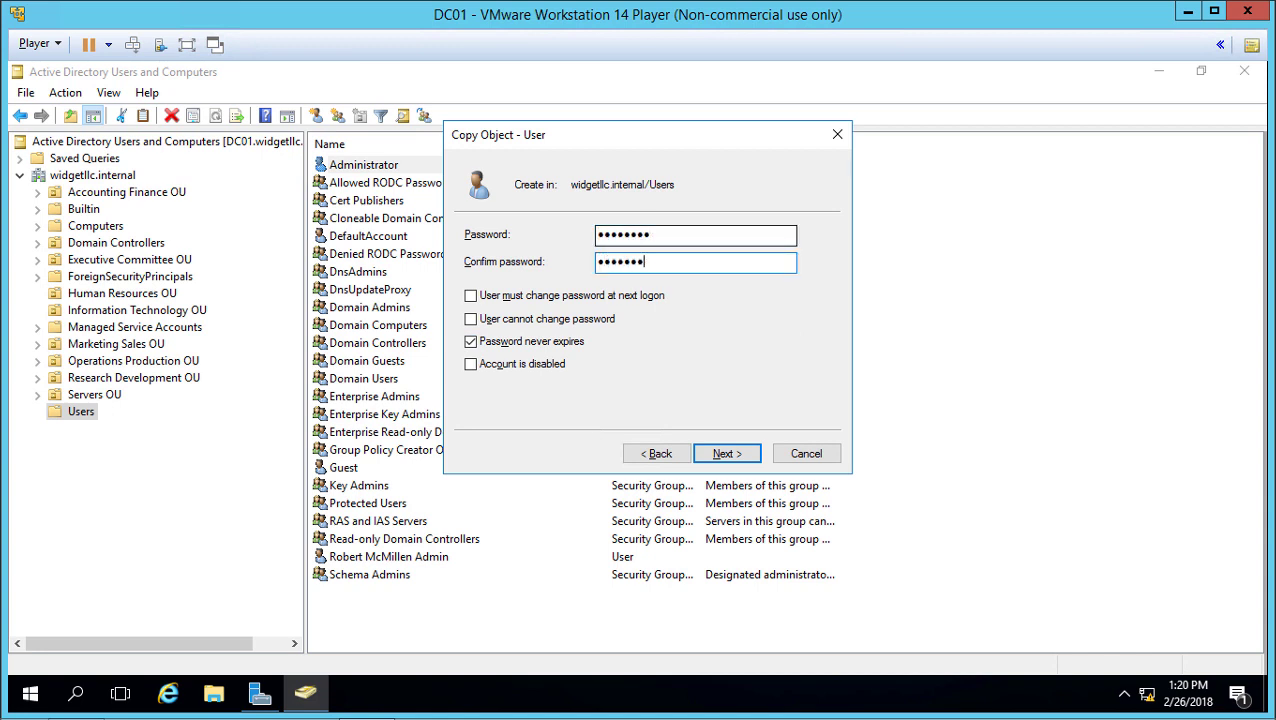
{"action": "type", "text": "*"}
{"action": "left_click", "coordinate": [738, 455]}
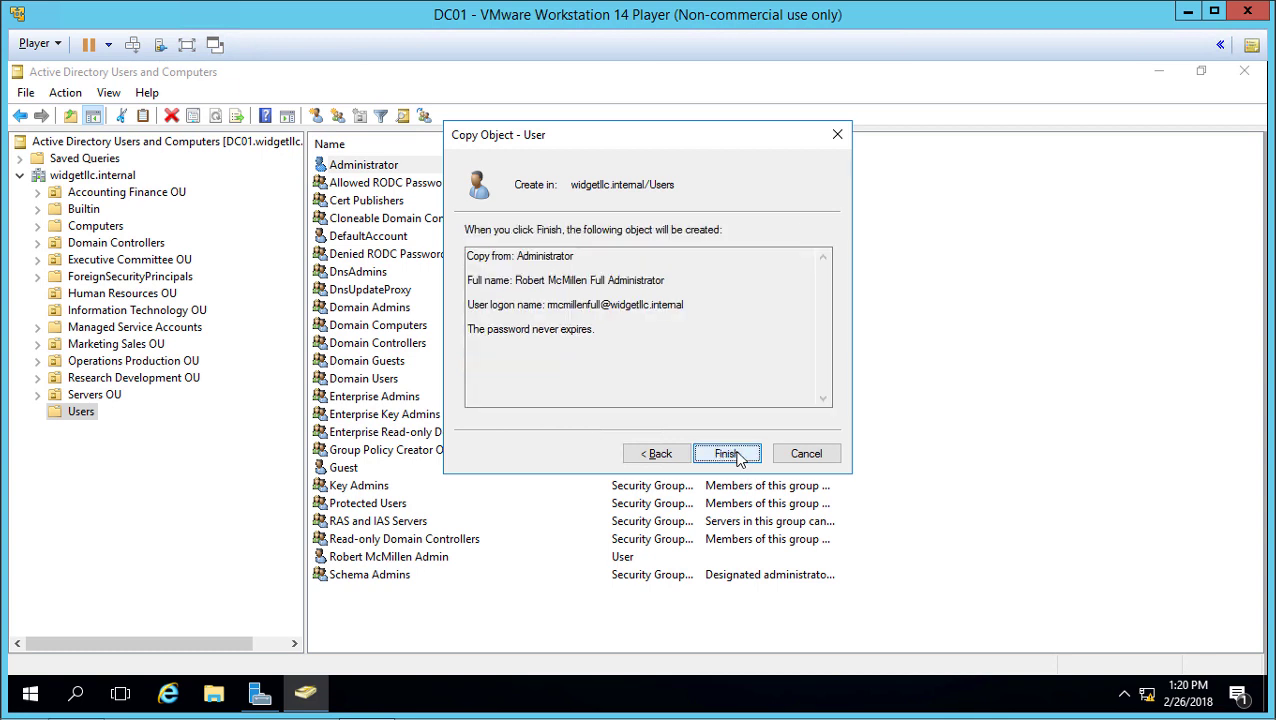
{"action": "left_click", "coordinate": [727, 454]}
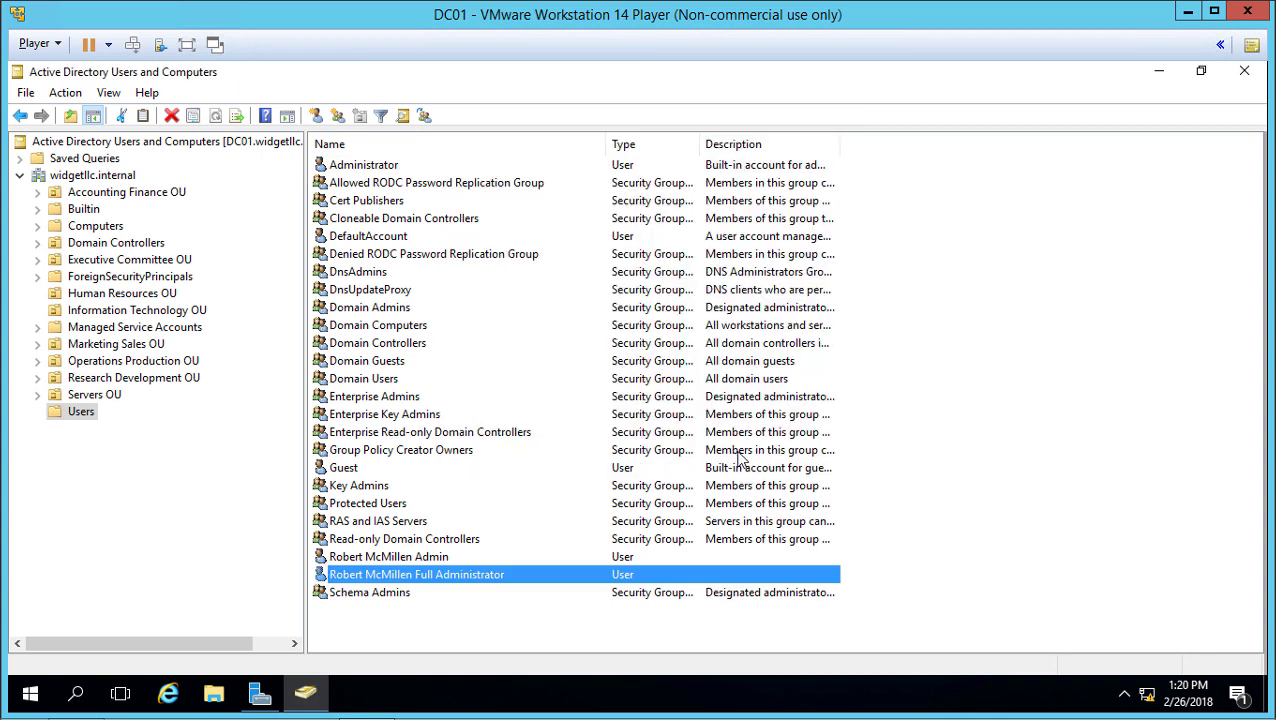
Step: Open the copied account's Member Of tab to check its inherited admin groups
{"action": "double_click", "coordinate": [550, 576]}
{"action": "left_click", "coordinate": [510, 160]}
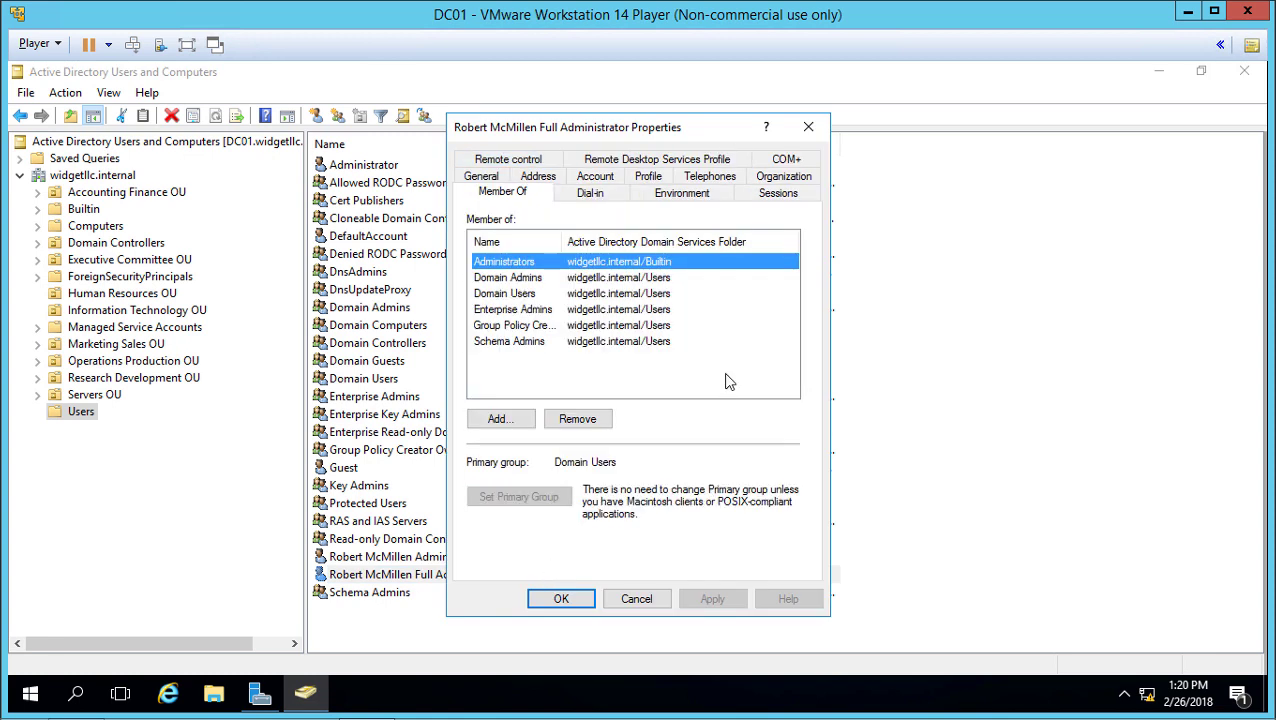